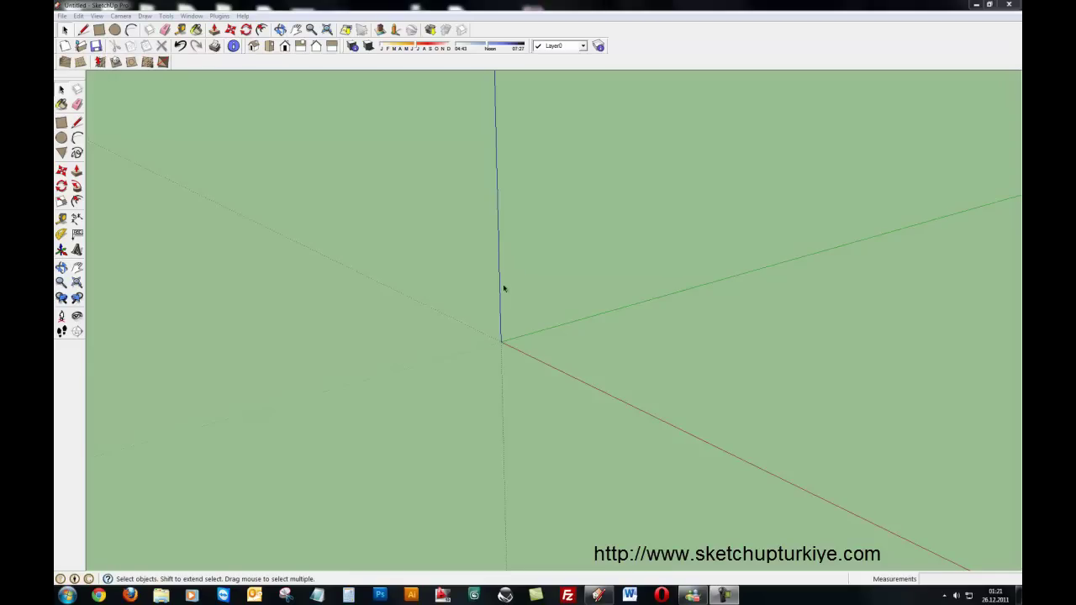
Orbit the empty model downward so the sky appears above the ground plane.
middle_drag(500, 303, 480, 260)
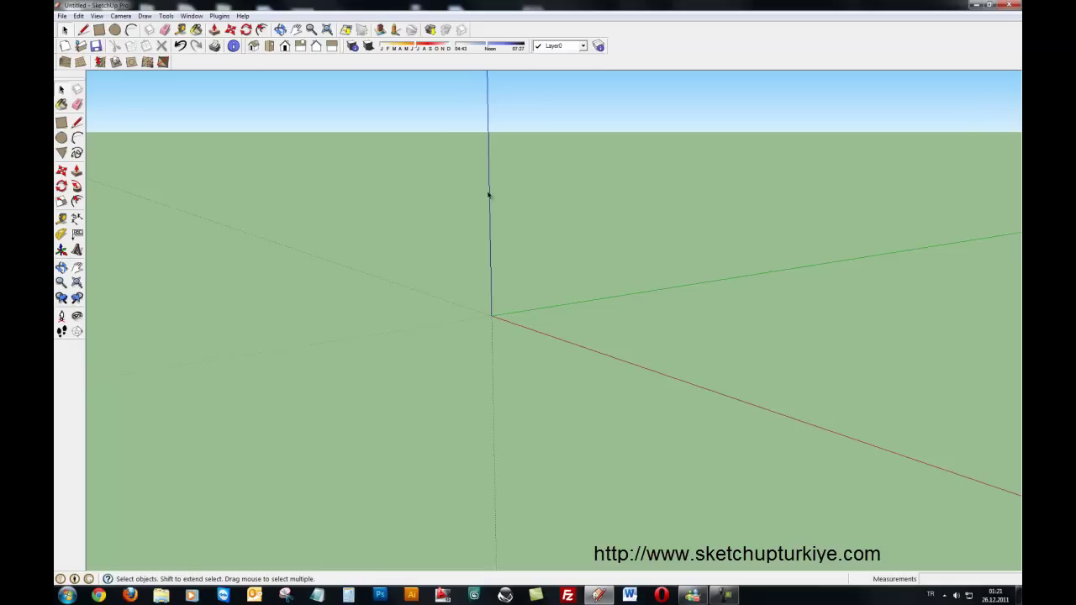
Check the V-Ray plugin, then show the V-Ray for SketchUp floating toolbar and move it into place.
click(219, 17)
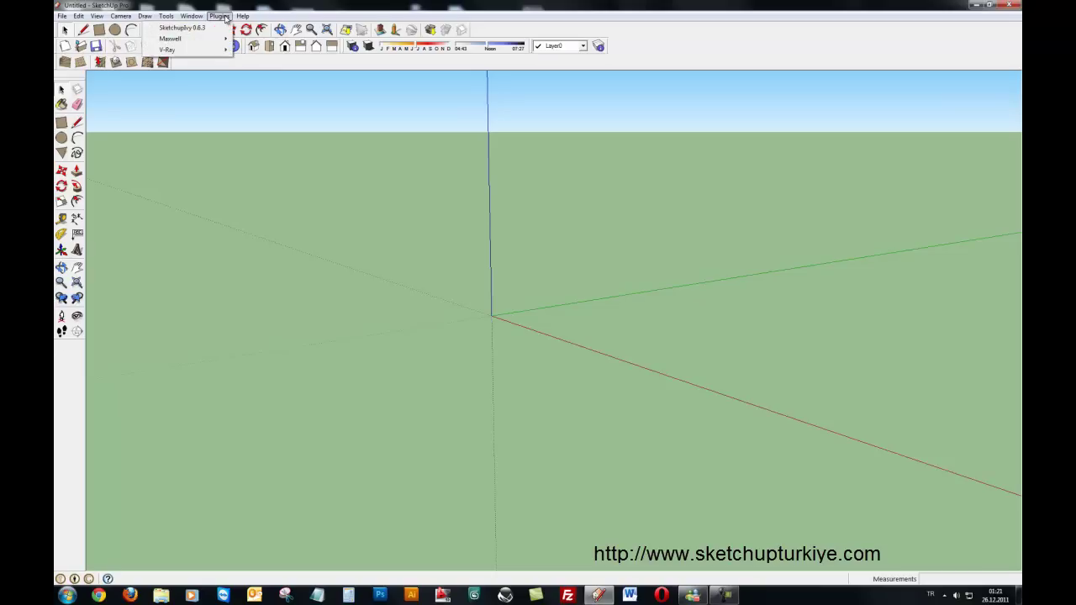
mouse_move(168, 50)
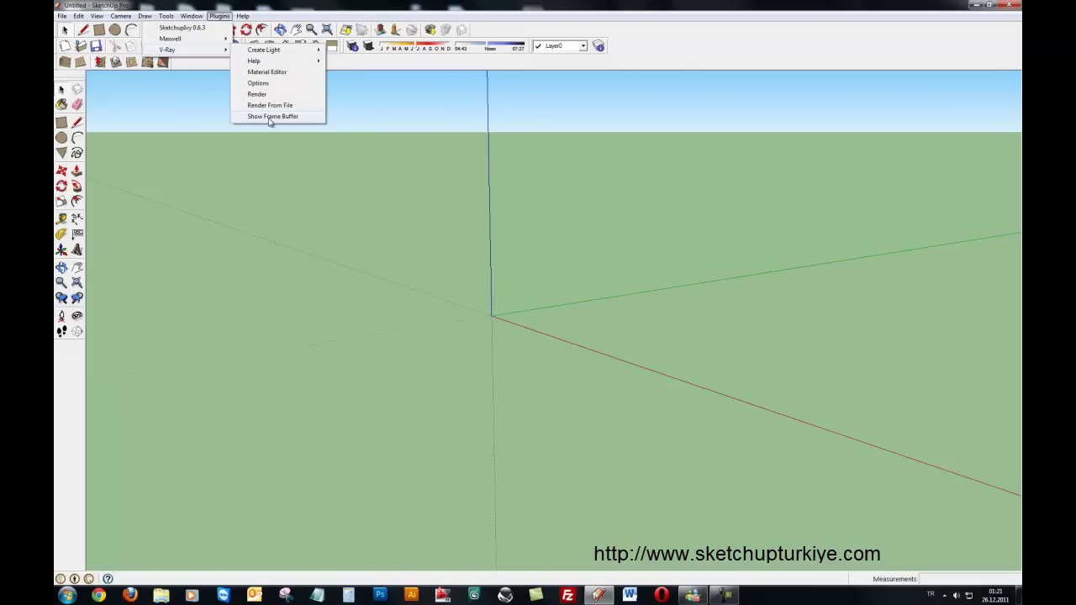
click(268, 152)
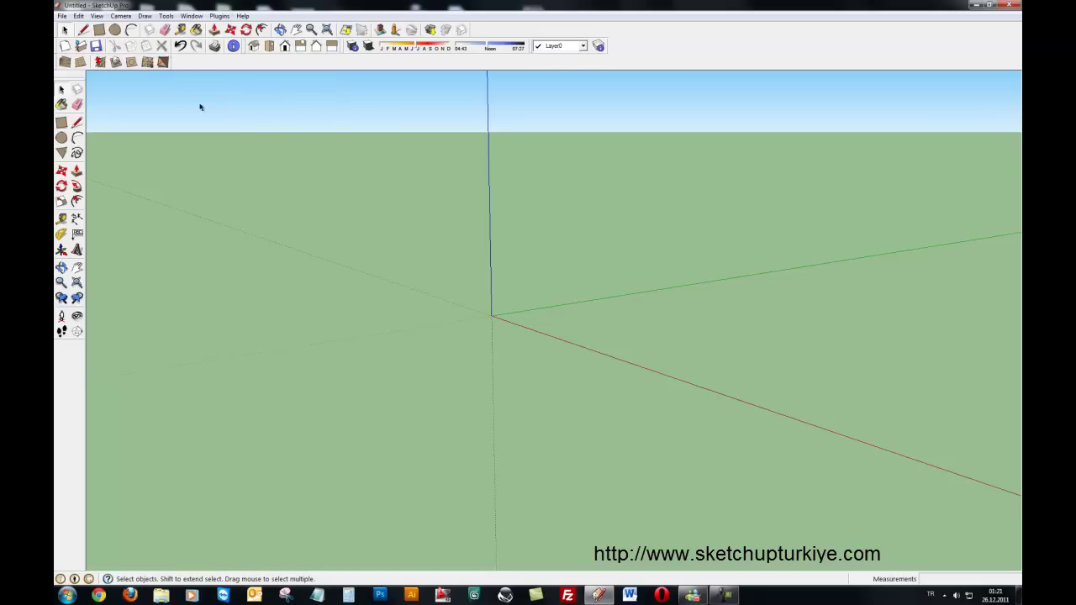
click(96, 17)
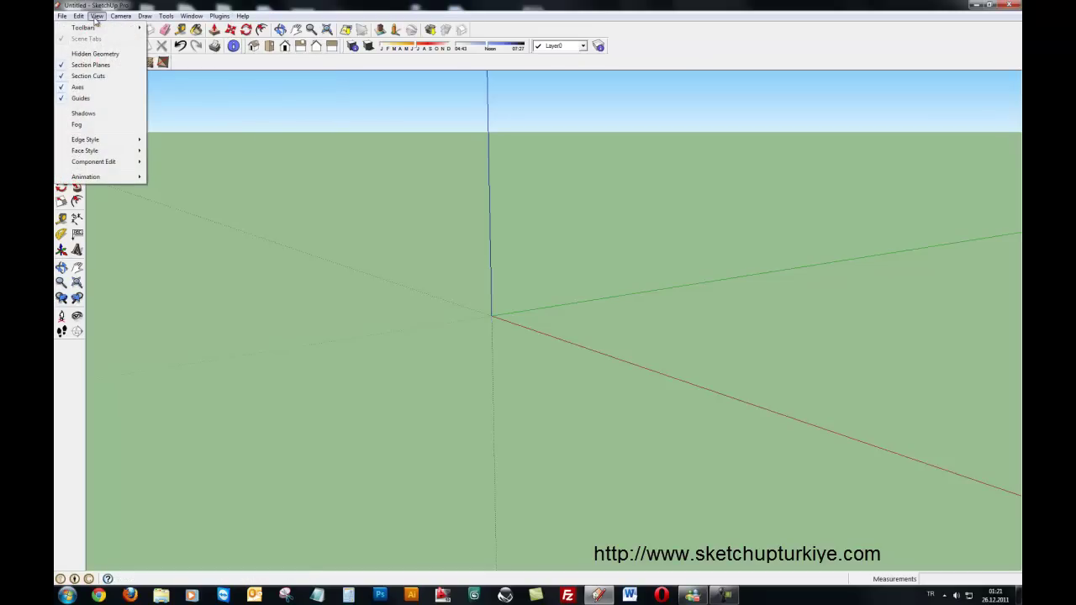
mouse_move(84, 28)
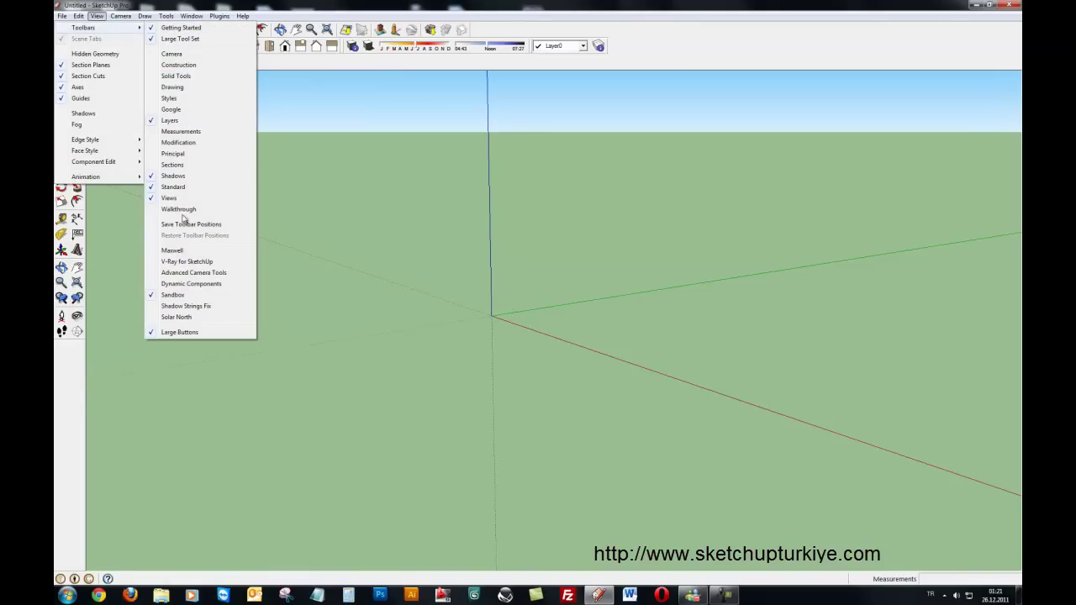
click(181, 263)
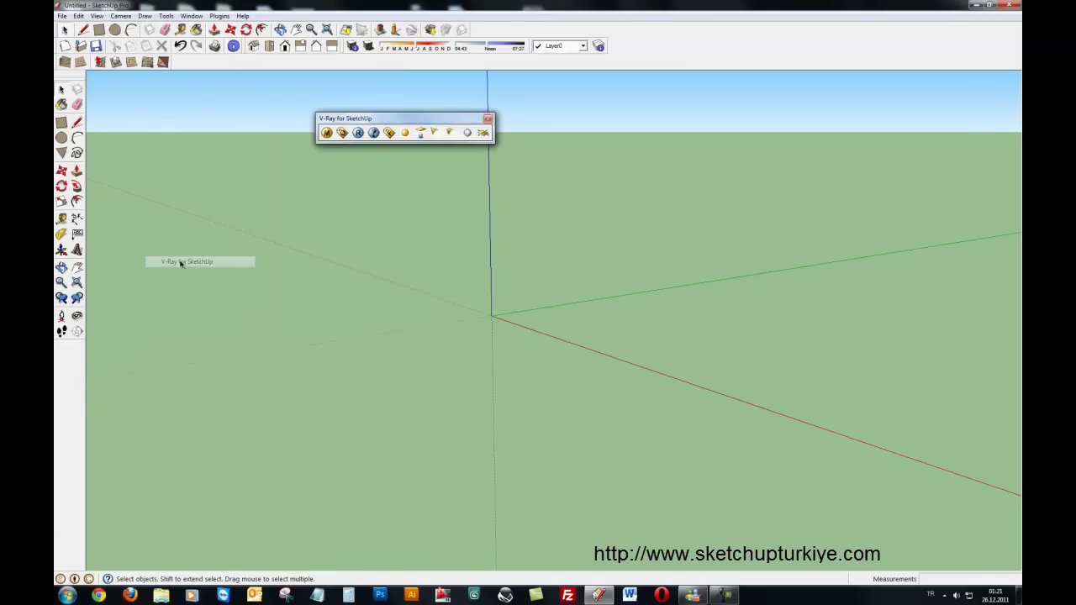
mouse_move(351, 118)
mouse_down()
mouse_move(415, 140)
mouse_move(334, 164)
mouse_up()
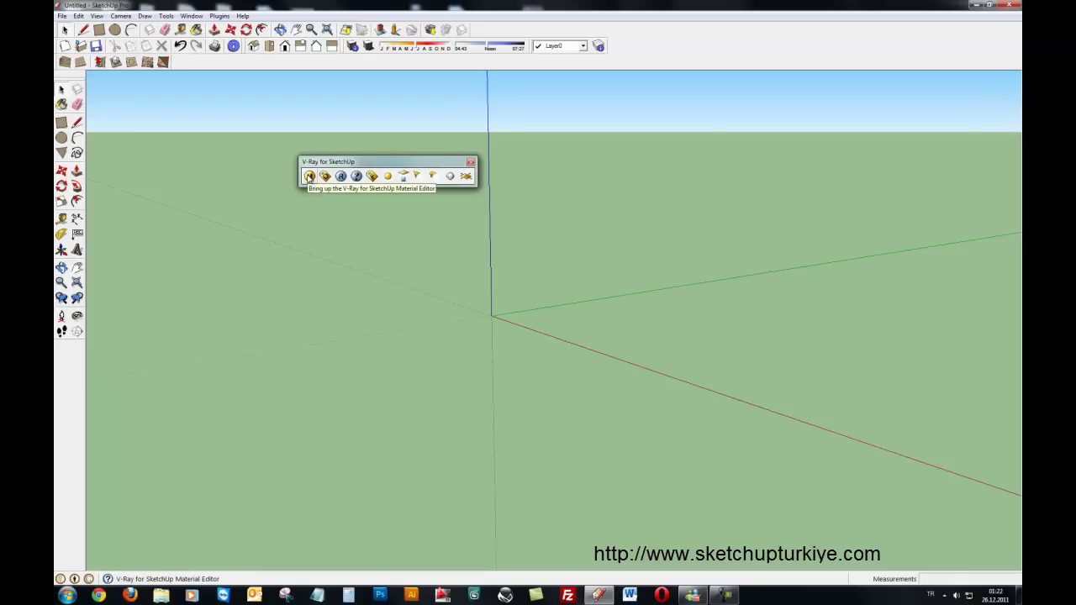
Open the V-Ray Material Editor from the toolbar and move it aside to the right.
click(309, 176)
mouse_move(318, 199)
mouse_down()
mouse_move(347, 210)
mouse_move(329, 216)
mouse_up()
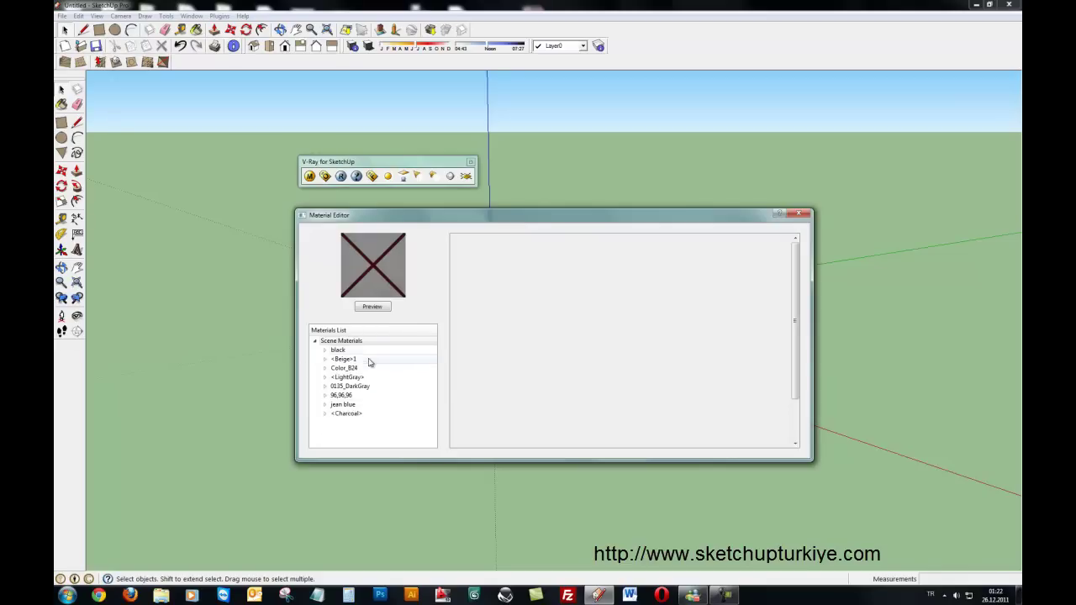
drag(383, 218, 423, 208)
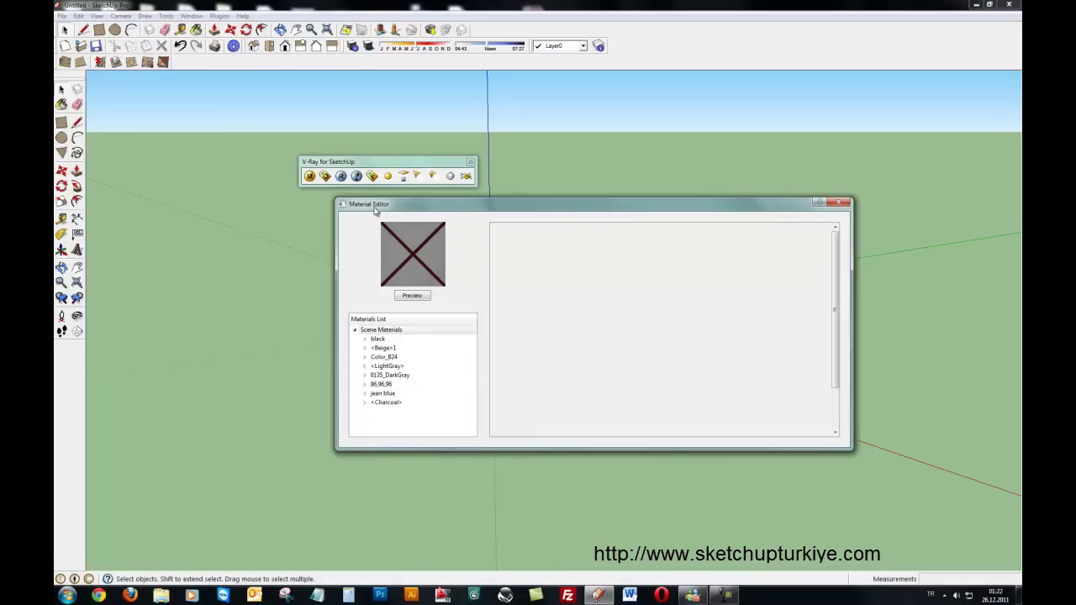
drag(374, 208, 624, 157)
Draw a rectangle on the ground near the axes.
click(61, 123)
click(308, 280)
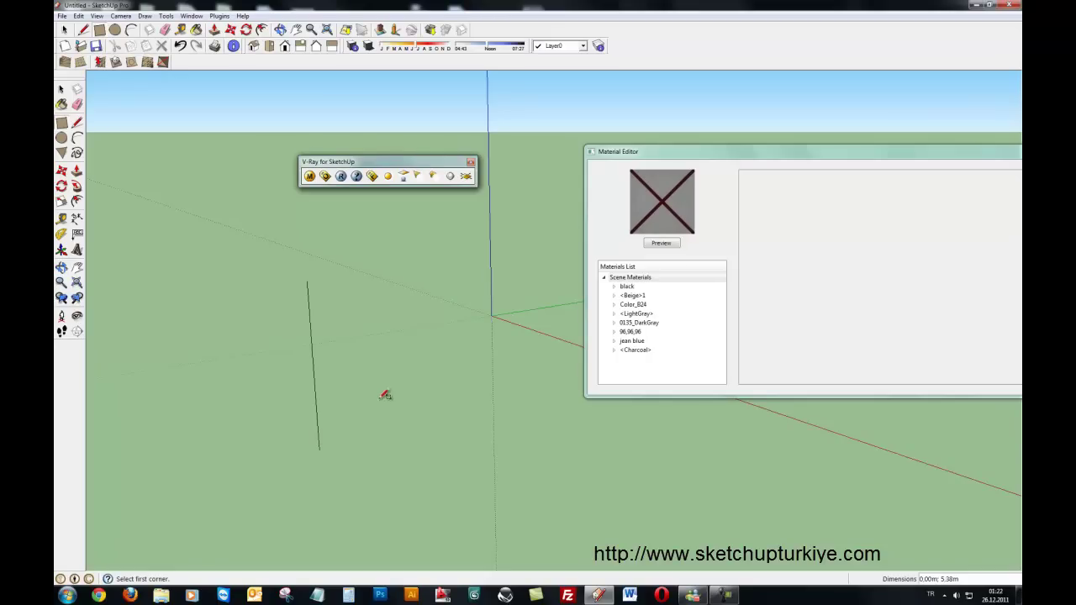
key(Escape)
click(62, 122)
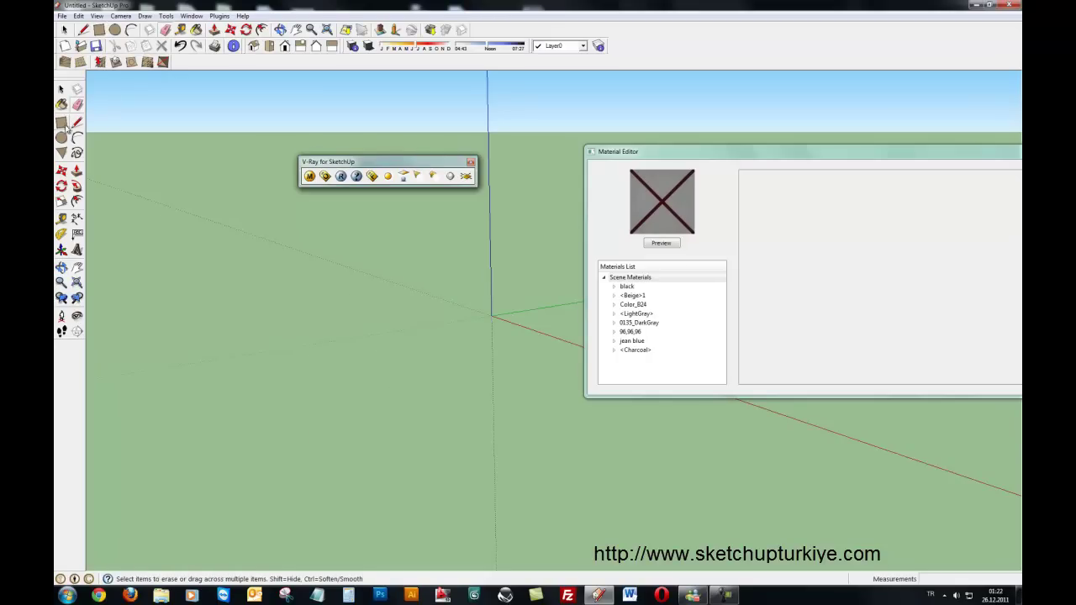
click(340, 323)
click(331, 401)
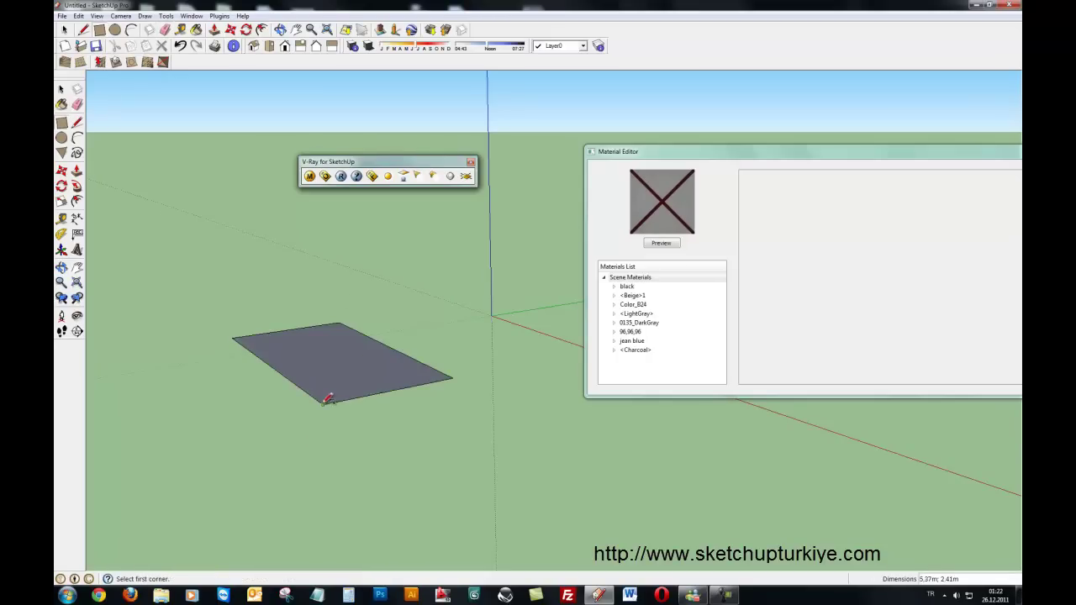
Push/Pull the rectangle up into a box.
middle_drag(327, 398, 377, 379)
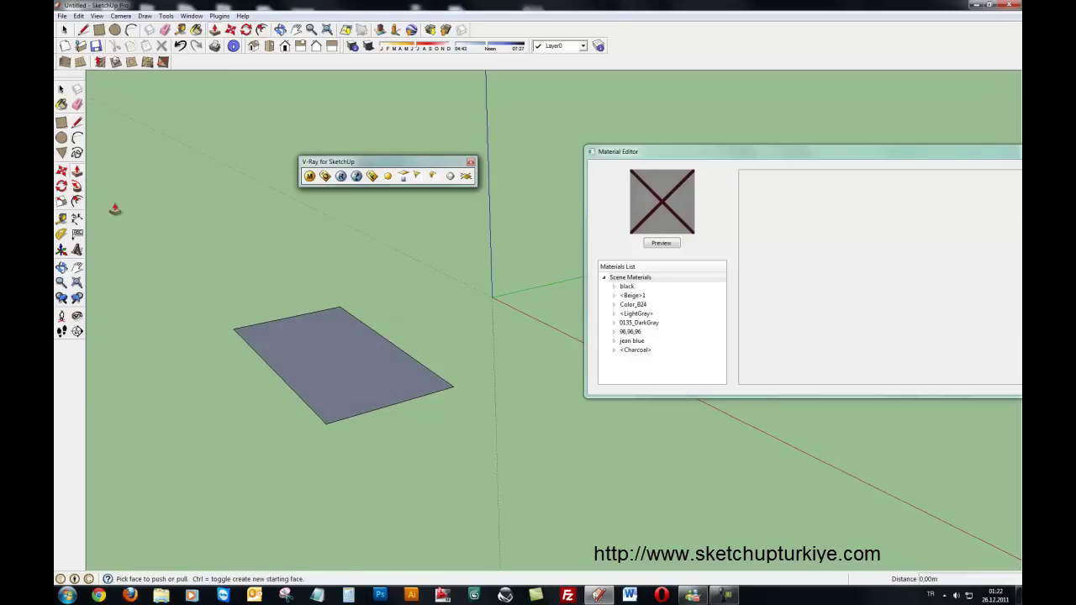
drag(307, 382, 311, 315)
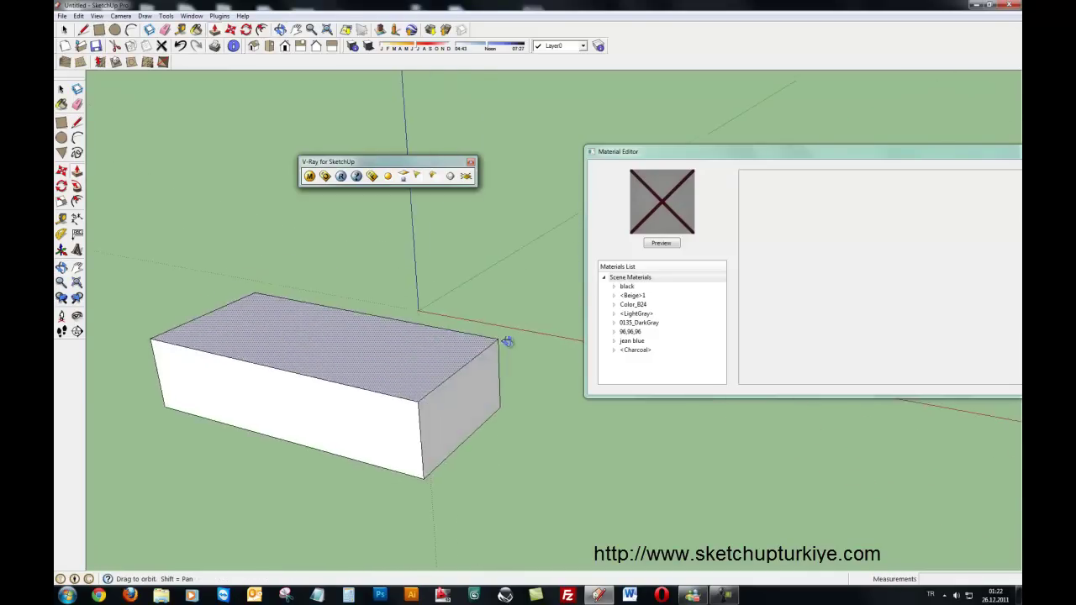
middle_drag(312, 315, 377, 339)
Select the whole box and make it a single group.
click(60, 89)
click(256, 303)
triple_click(260, 303)
right_click(295, 296)
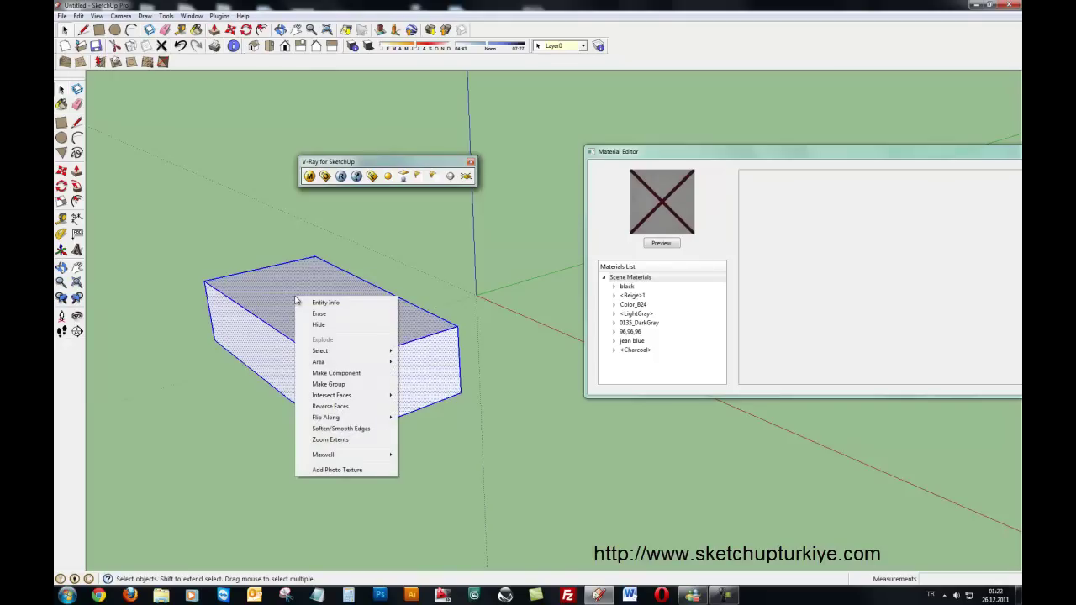
click(336, 387)
click(464, 380)
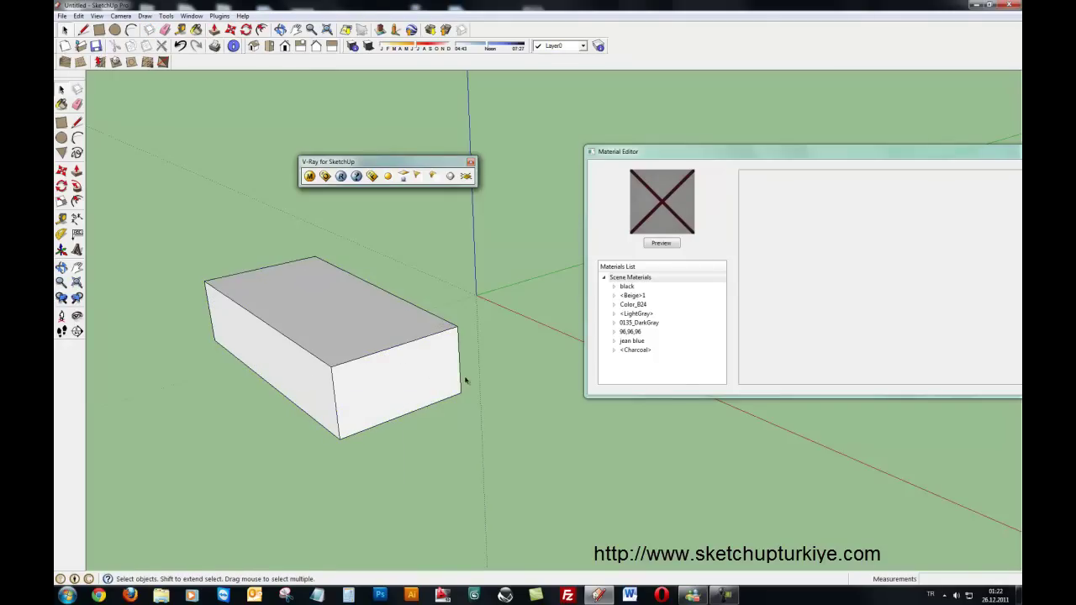
Paint the box with Stone_Flagstone_Ashlar and select it in the V-Ray materials list.
click(62, 104)
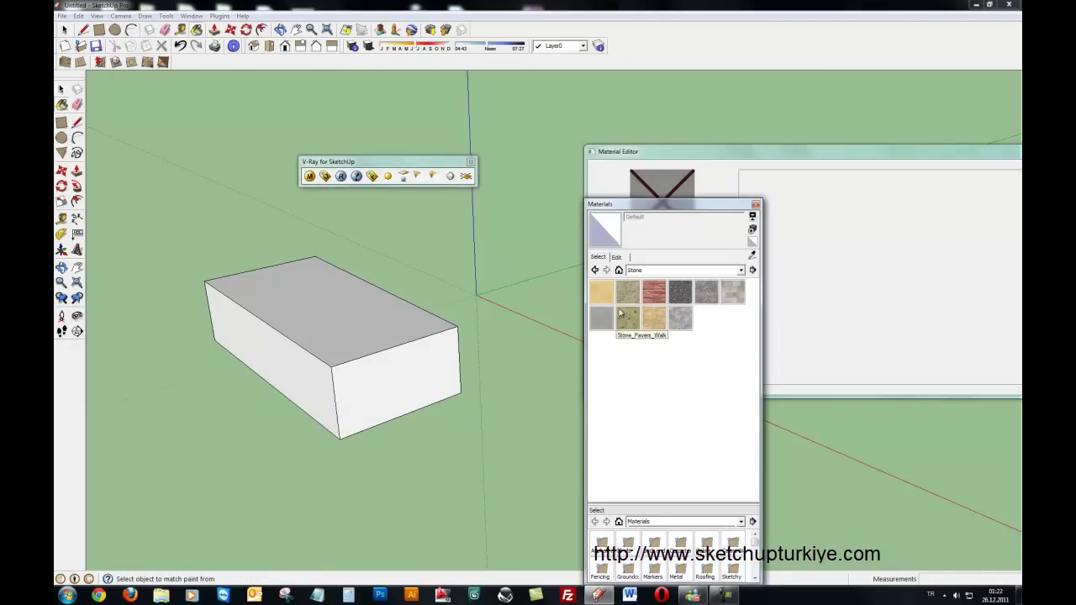
click(653, 293)
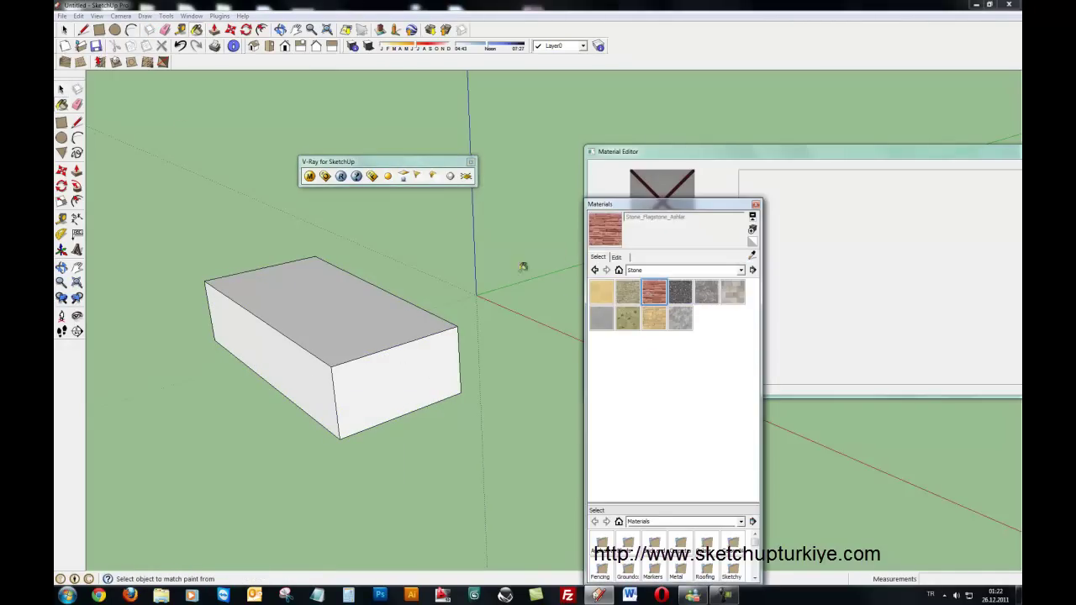
click(389, 309)
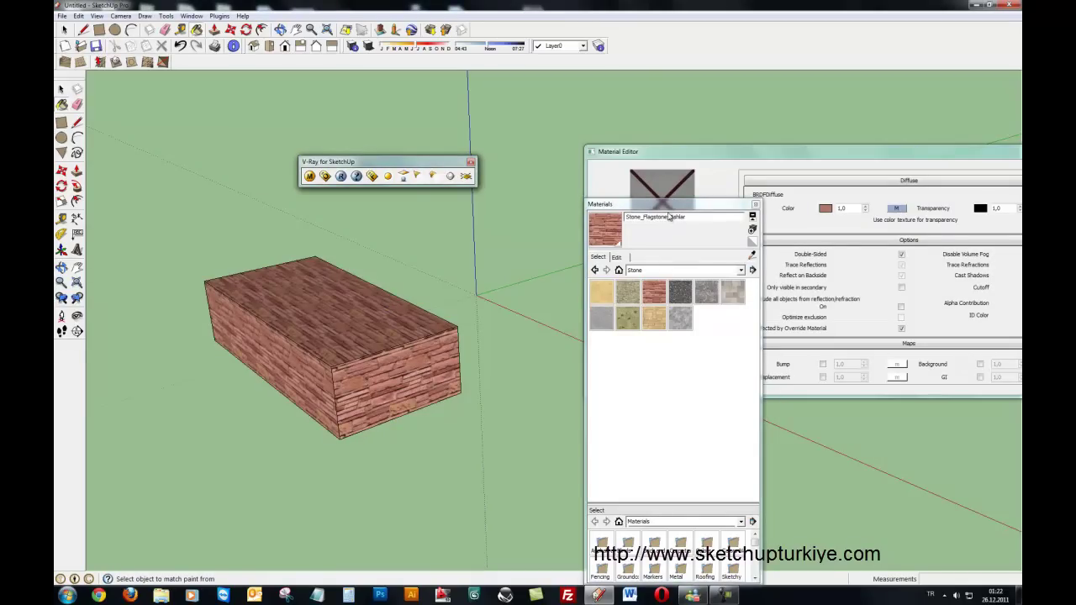
mouse_move(668, 211)
mouse_down()
mouse_move(414, 217)
mouse_move(502, 221)
mouse_up()
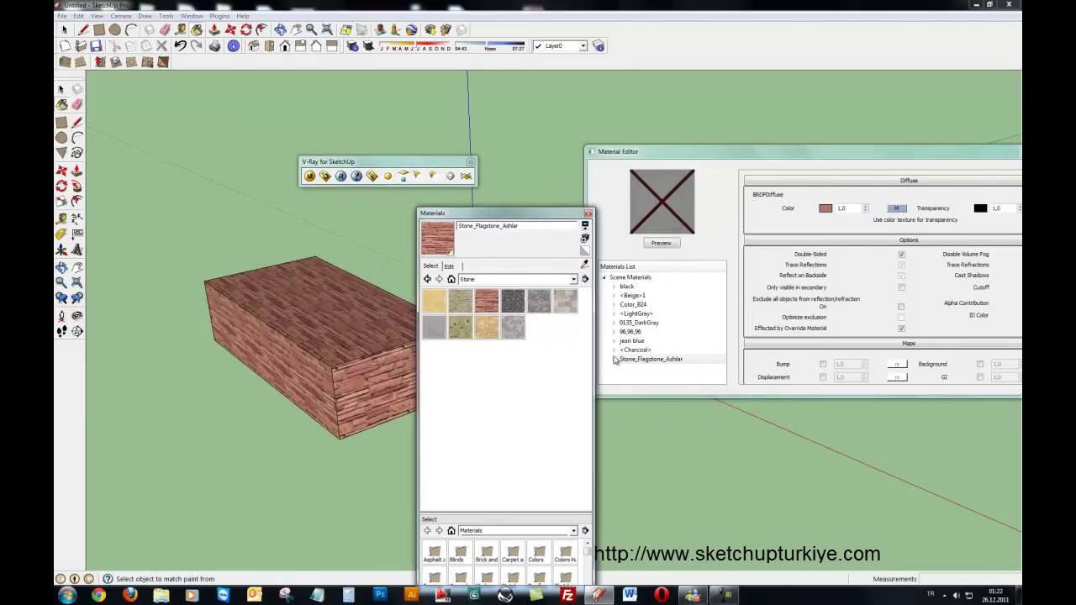
double_click(521, 227)
click(654, 358)
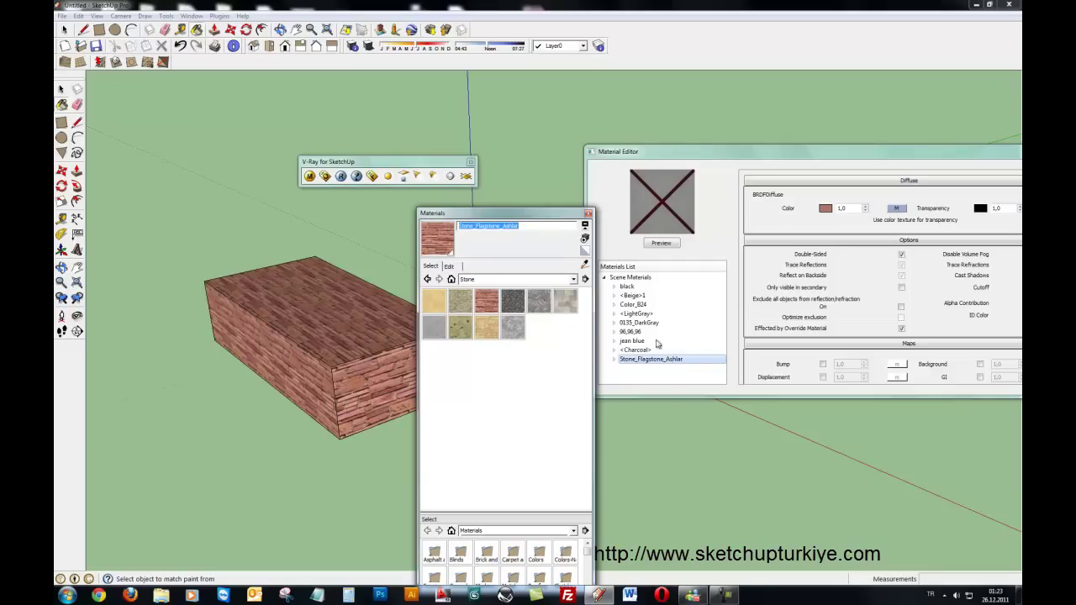
Create a new material named 'taş kaplama' and inspect its V-Ray settings.
click(586, 241)
drag(357, 258, 300, 263)
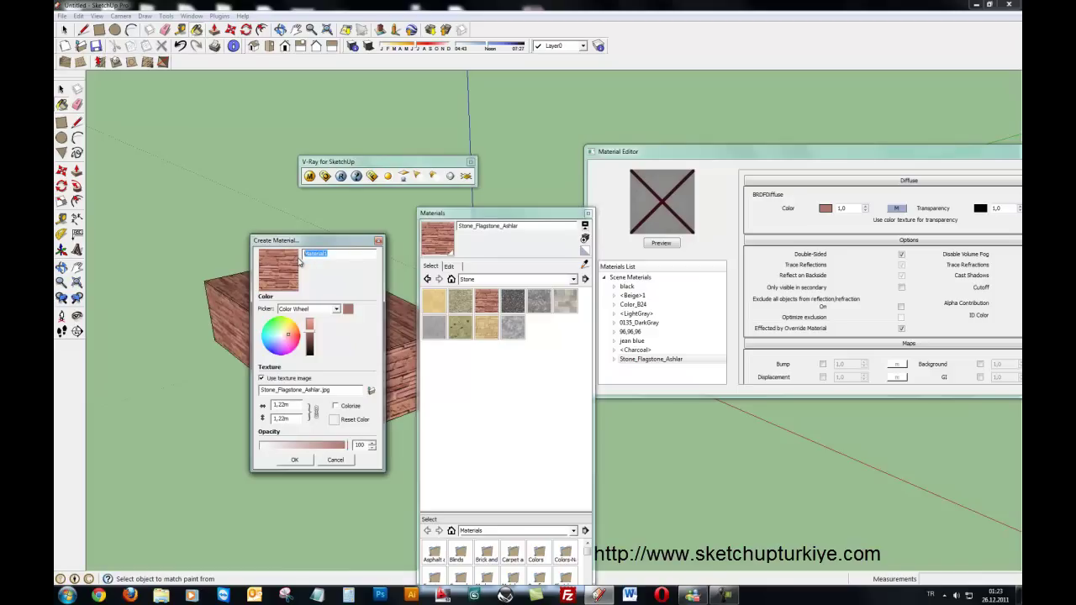
text(du)
click(294, 459)
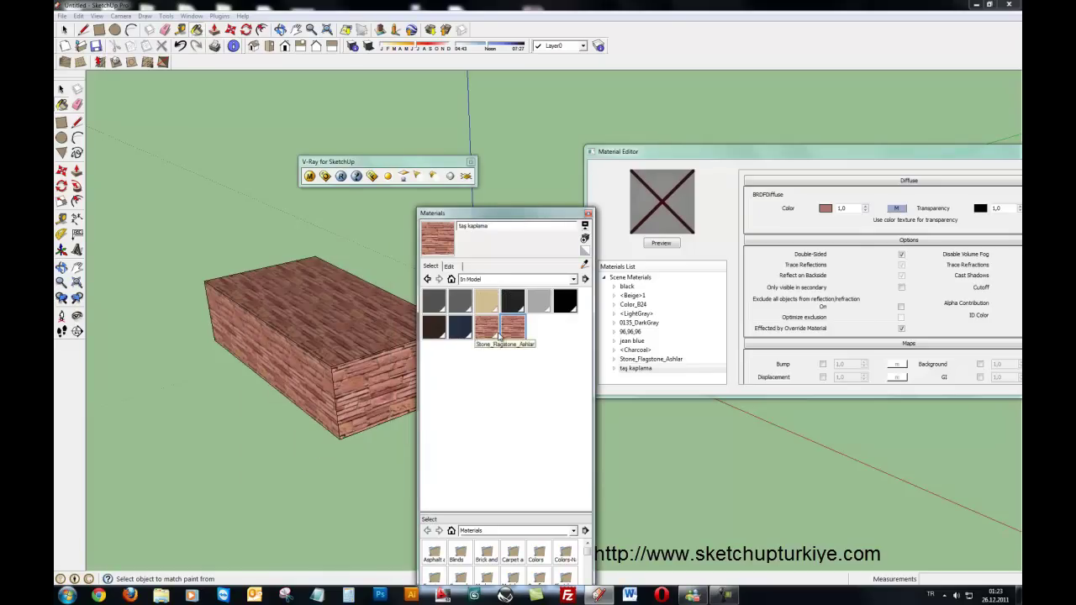
click(632, 371)
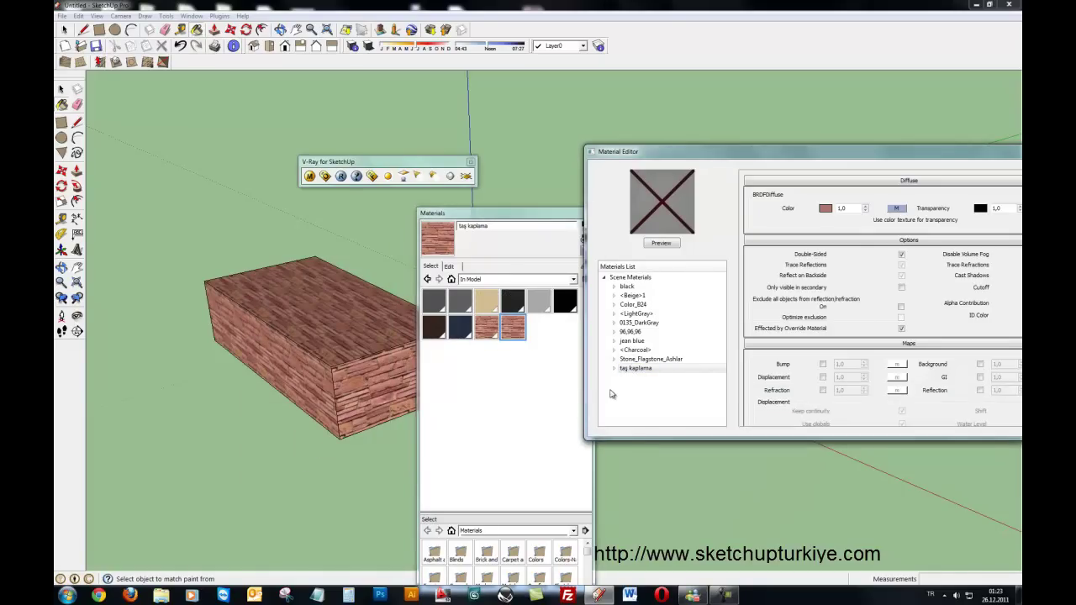
click(615, 369)
click(614, 370)
Close the Materials window and the V-Ray Material Editor.
drag(513, 221, 458, 218)
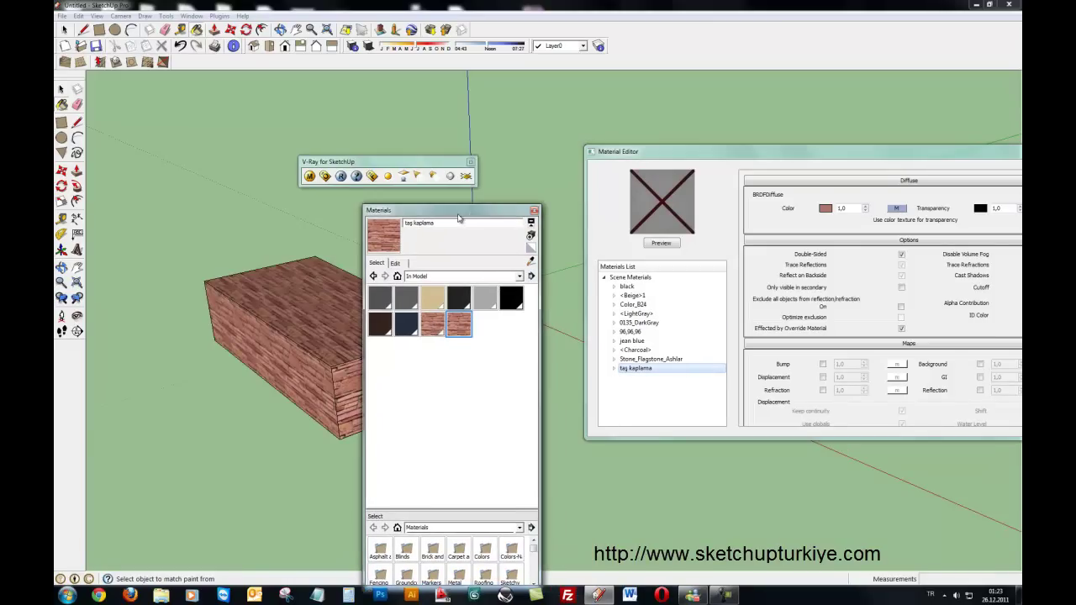
click(68, 108)
click(533, 211)
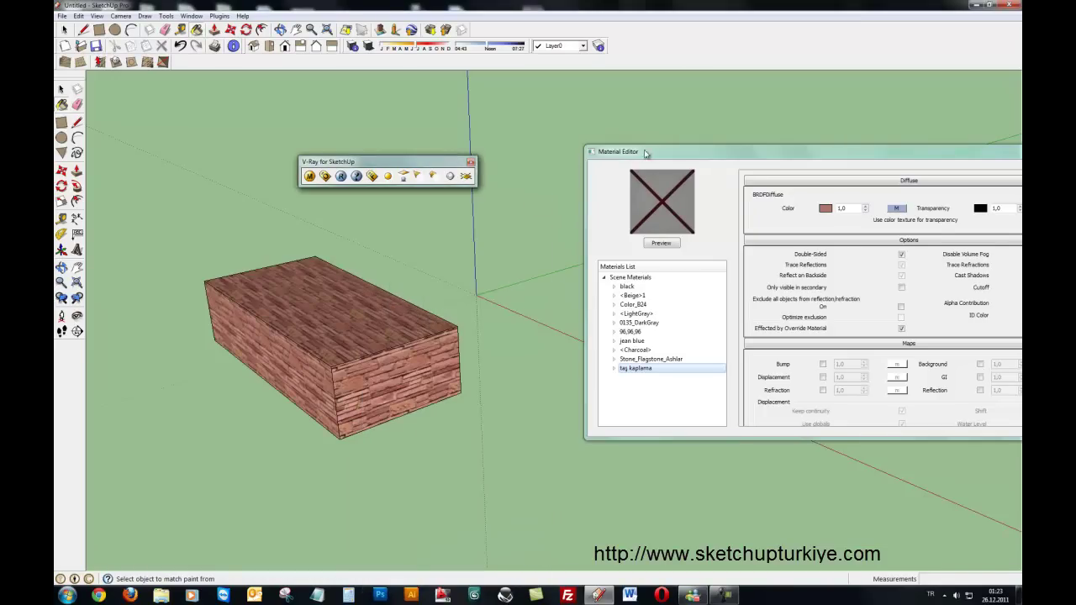
double_click(648, 154)
click(901, 171)
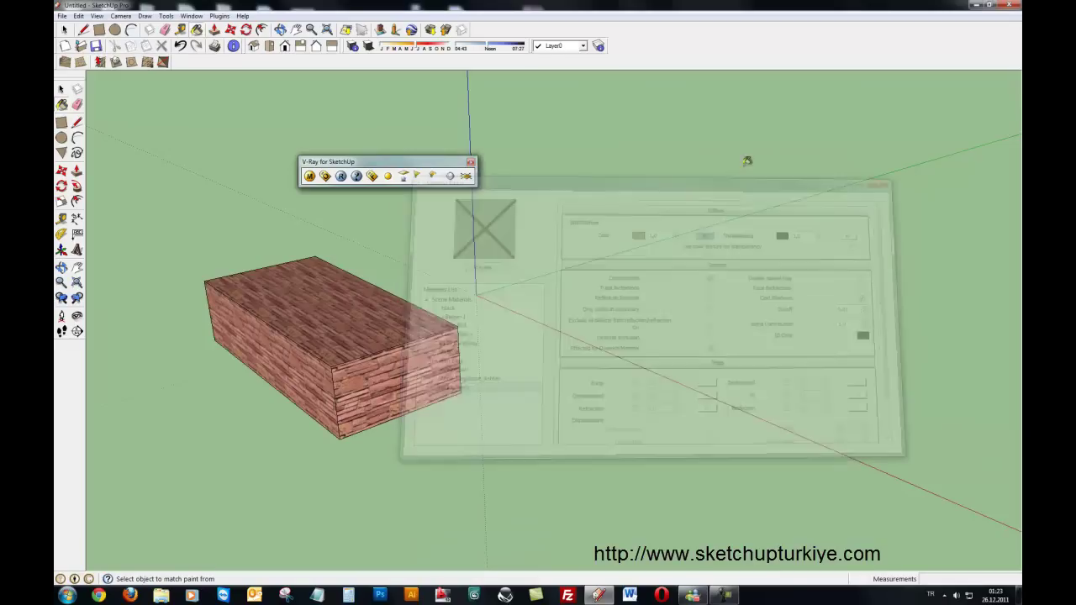
Close the V-Ray Material Editor and open the V-Ray render Options window.
click(309, 176)
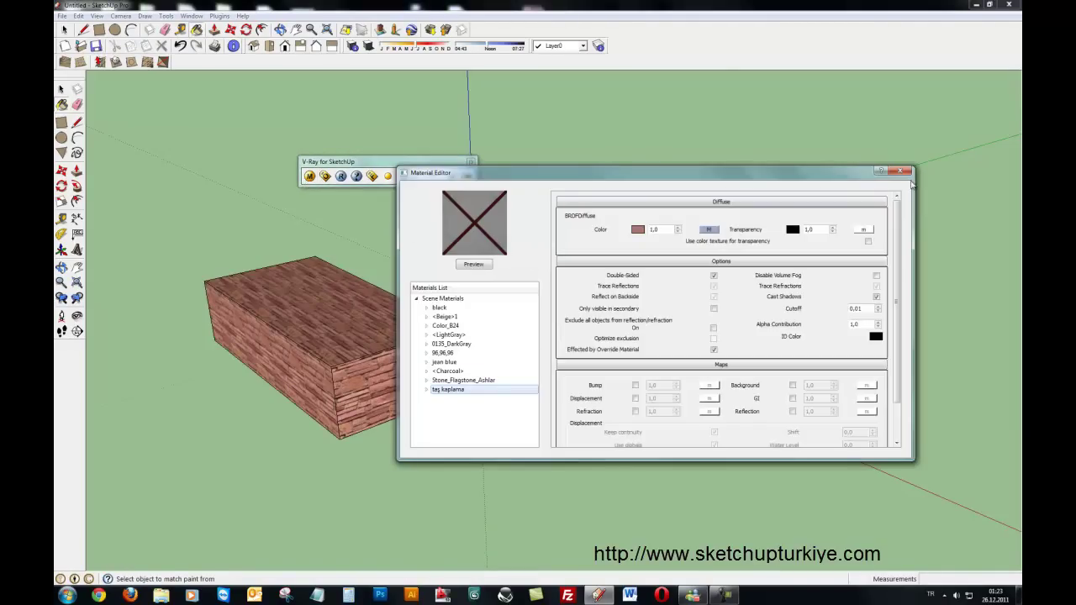
click(902, 171)
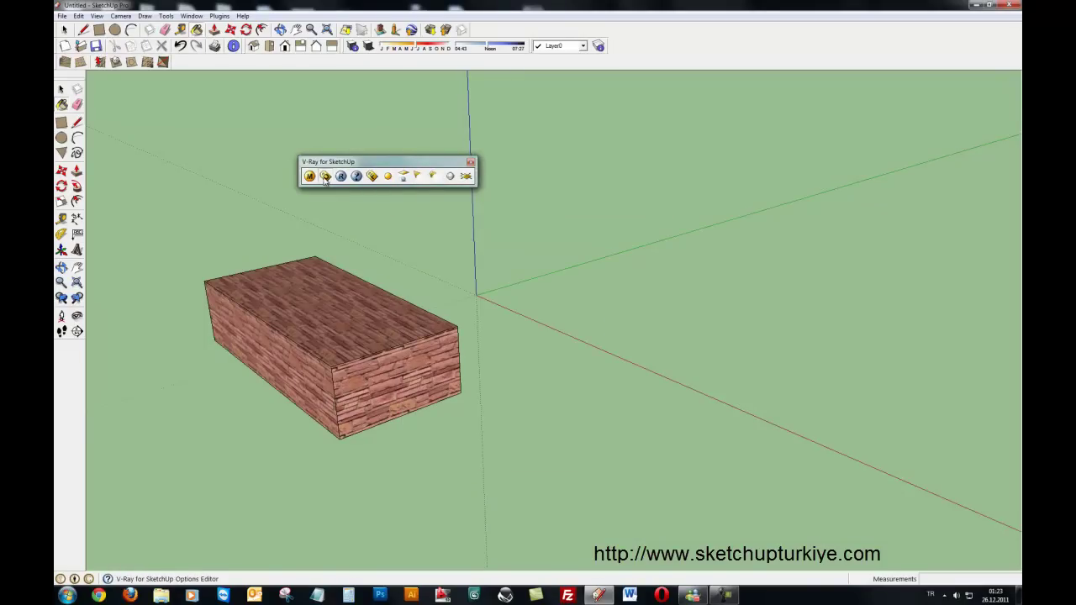
click(325, 175)
drag(415, 134, 574, 127)
Browse Global Switches and Color Mapping rollouts, then expand Environment showing GI and BG colours.
click(632, 226)
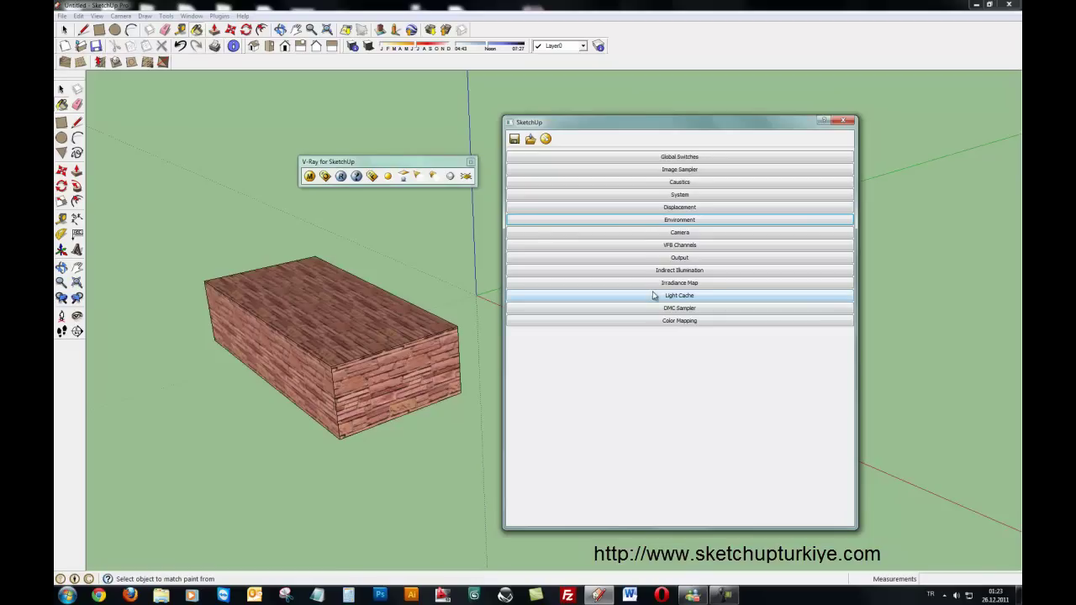
click(683, 158)
click(683, 159)
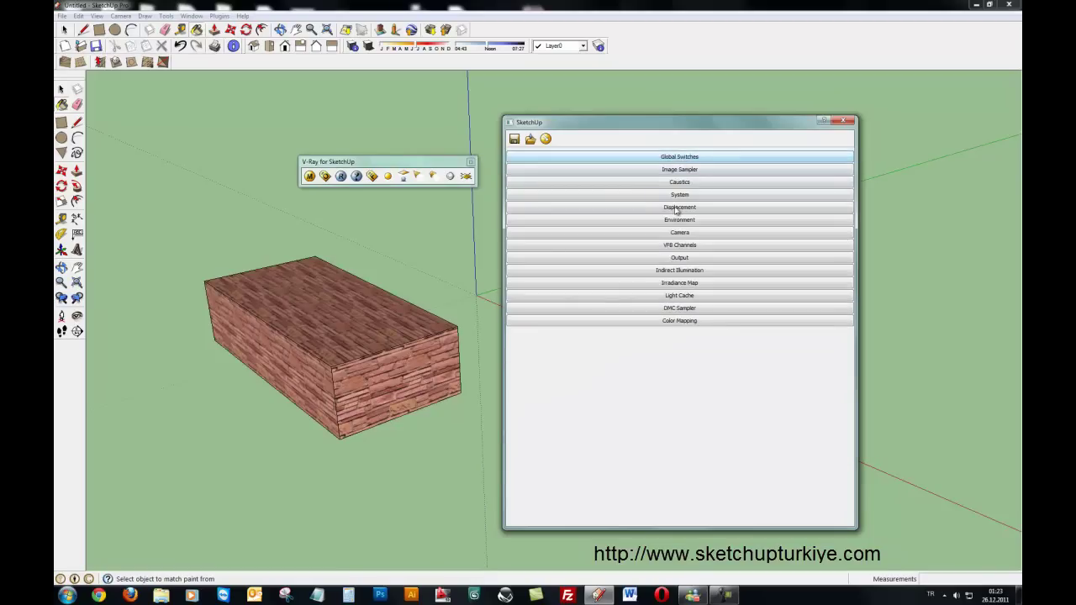
click(679, 321)
click(650, 349)
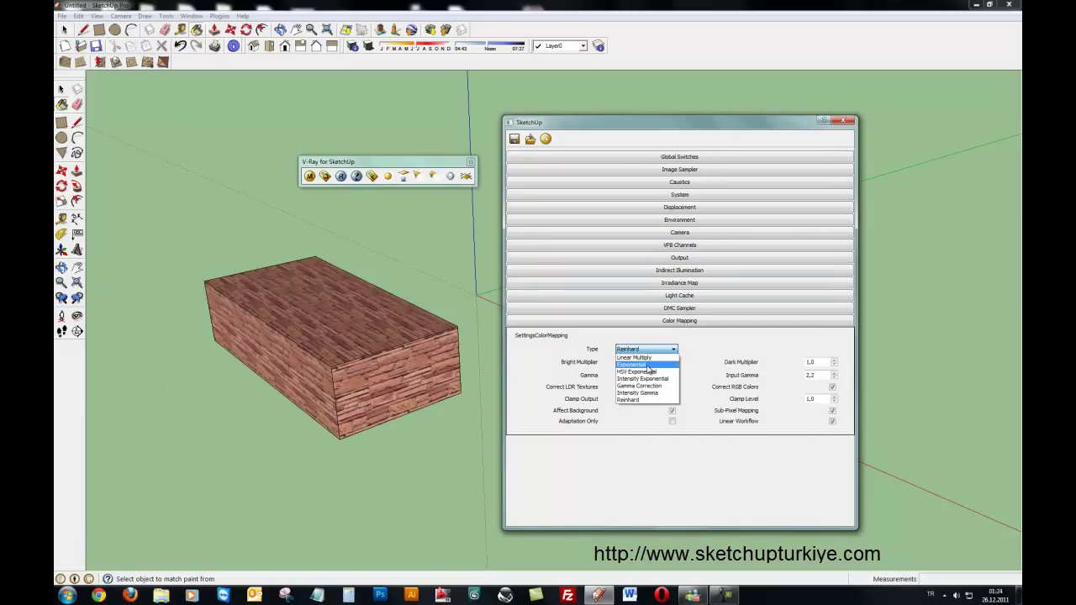
click(679, 321)
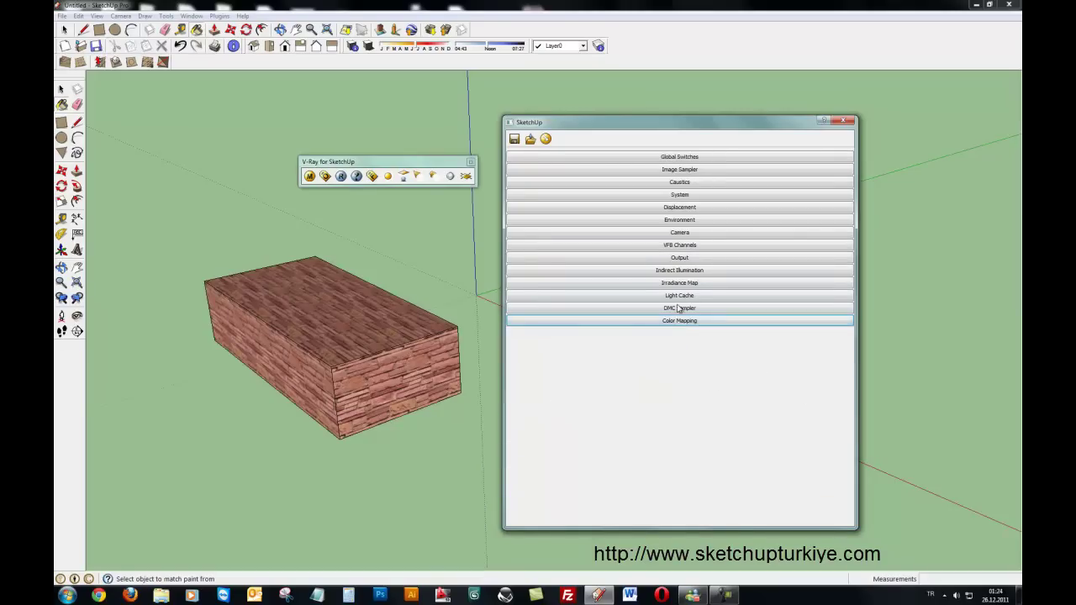
click(679, 223)
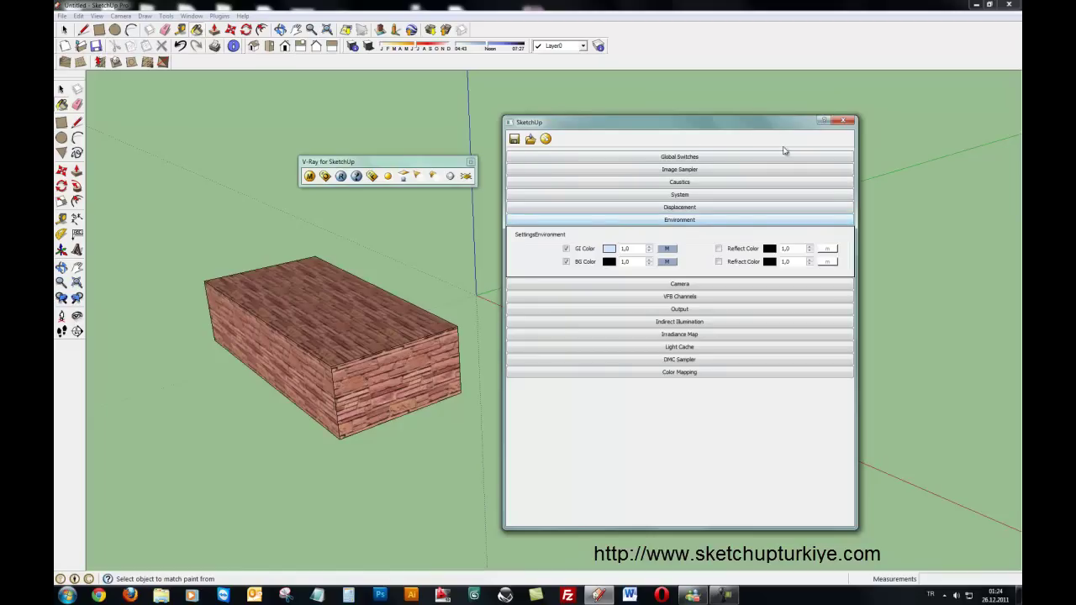
drag(699, 123, 682, 110)
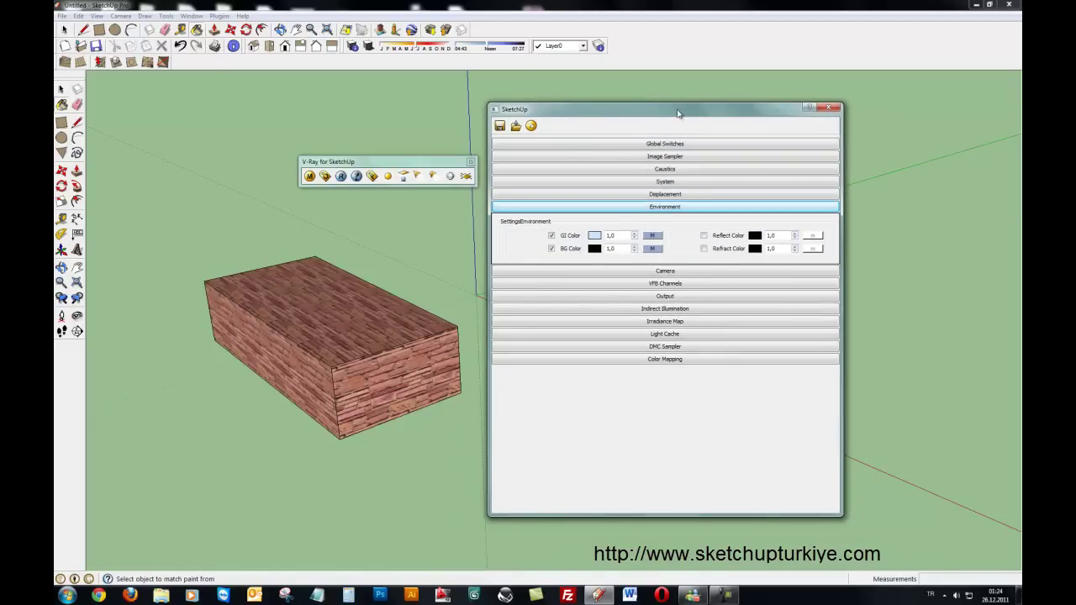
Attach a TexSky texture map to the Environment GI colour.
click(653, 236)
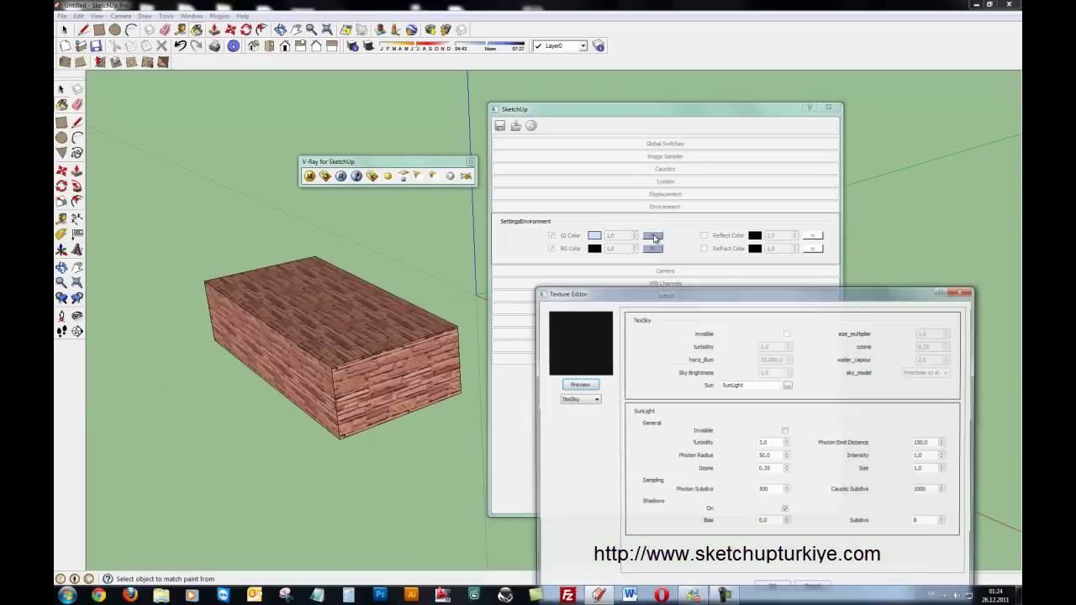
drag(666, 297, 659, 284)
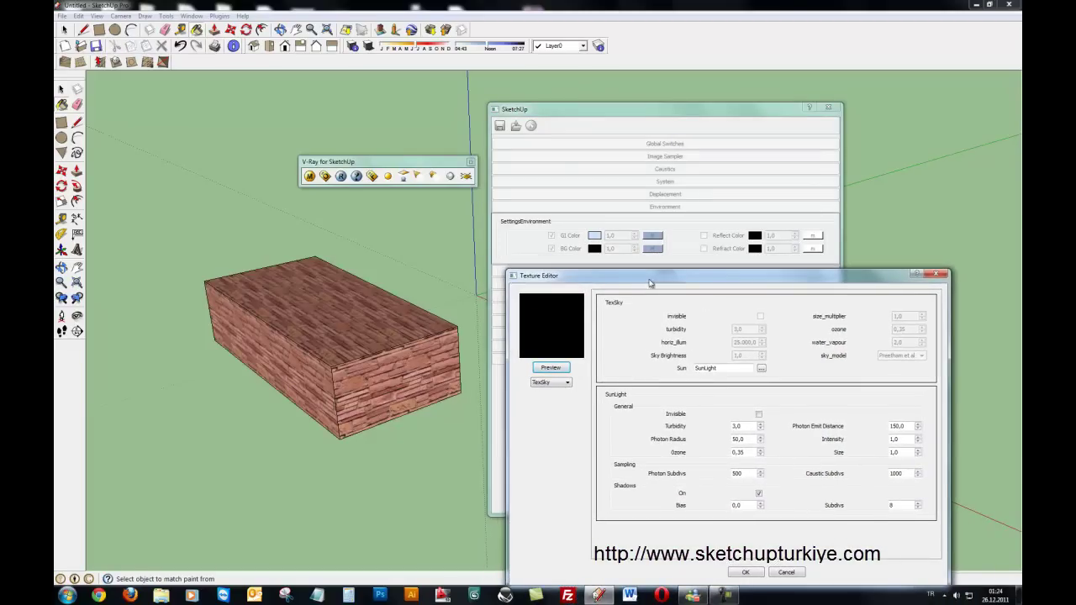
drag(652, 282, 641, 300)
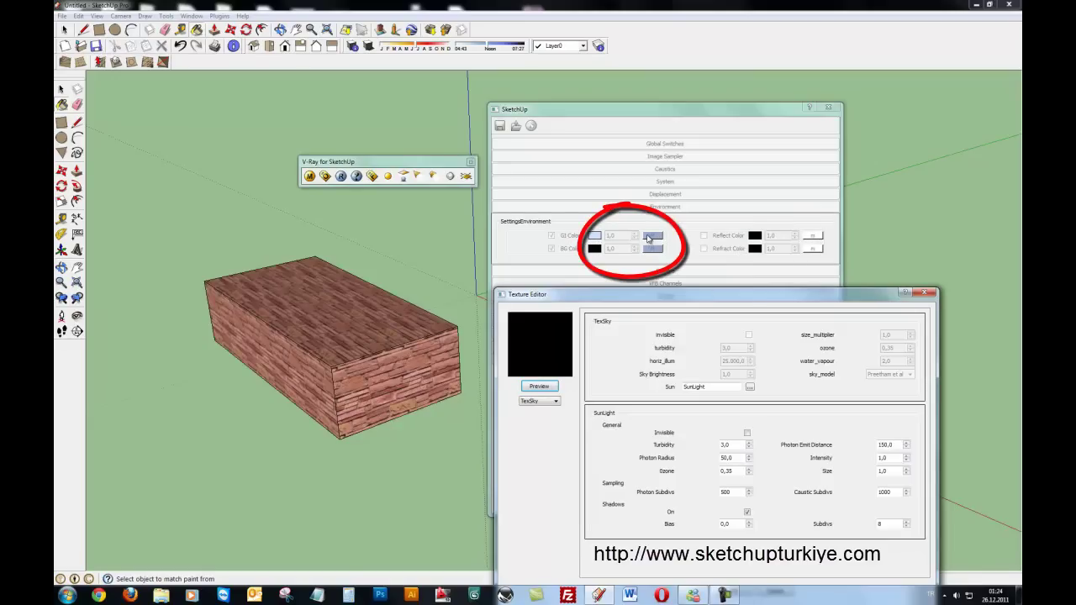
drag(672, 291, 681, 280)
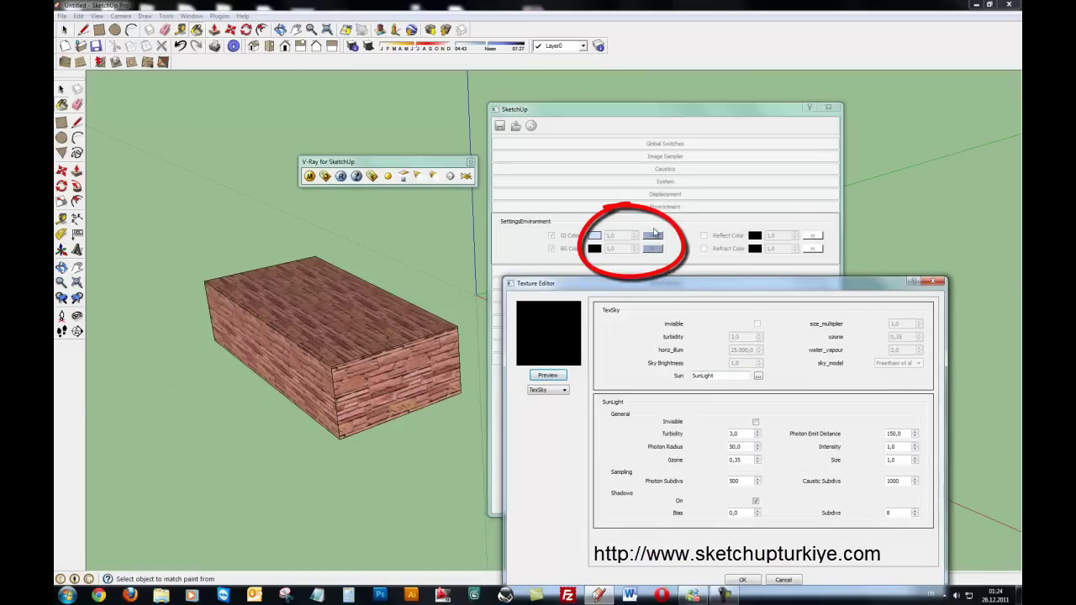
Link the TexSky sun to SunLight and enlarge the Texture Editor.
click(758, 376)
click(536, 290)
click(530, 303)
click(522, 305)
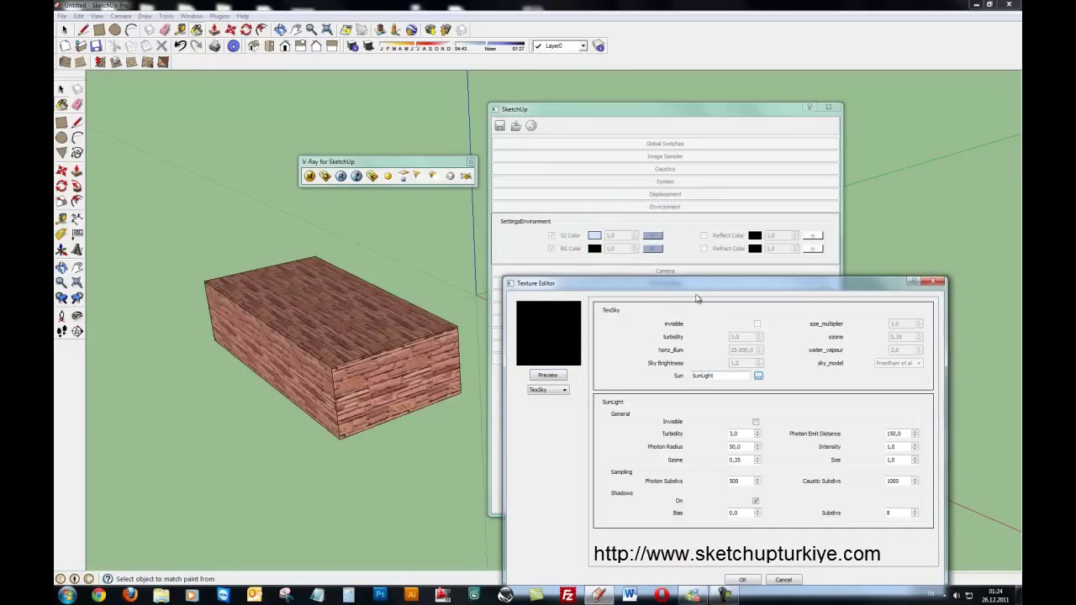
mouse_move(697, 284)
mouse_down()
mouse_move(666, 234)
mouse_move(678, 293)
mouse_move(641, 171)
mouse_up()
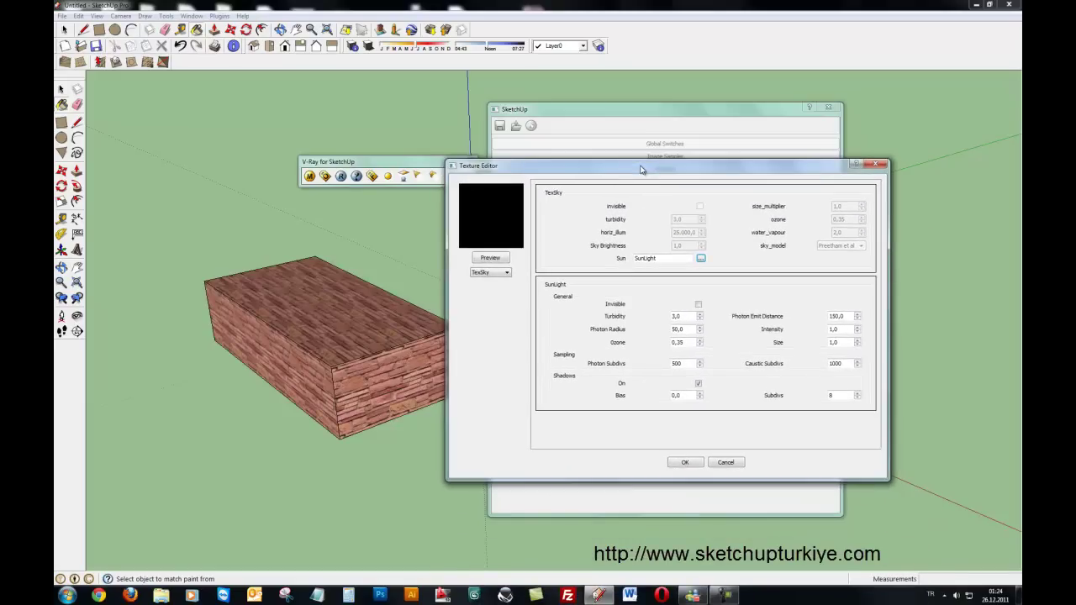
drag(754, 479, 754, 501)
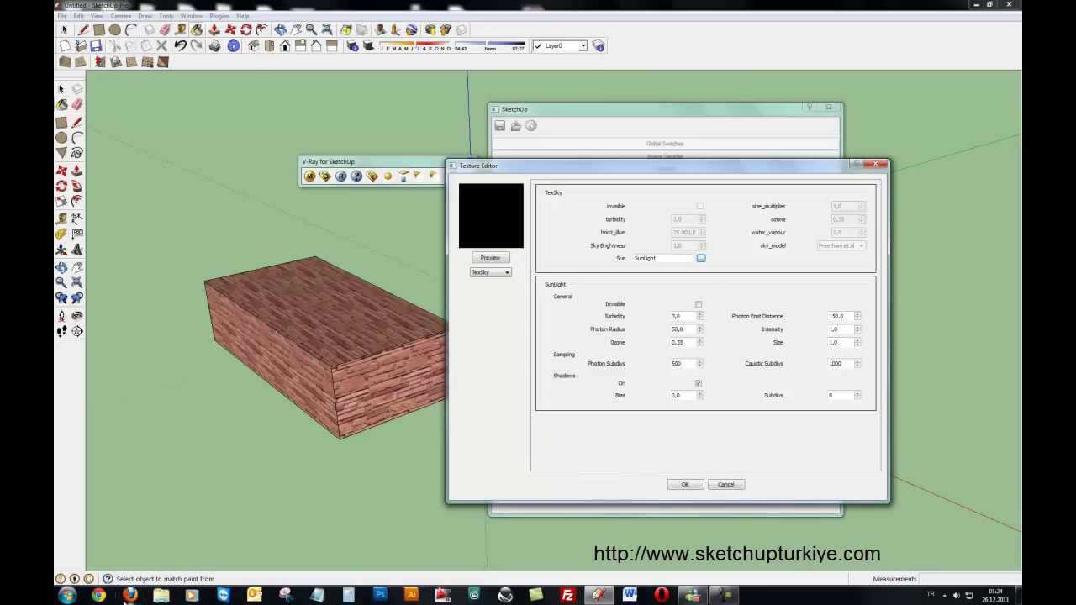
click(128, 594)
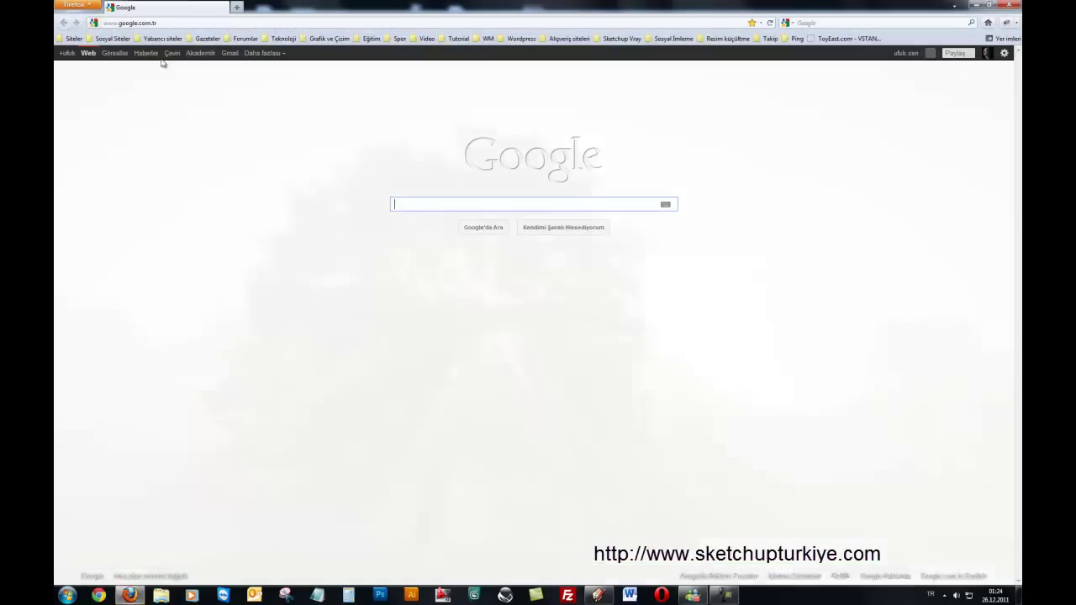
Open sketchupturkiye.com from the Siteler bookmarks and search the site for 'sun'.
click(113, 39)
mouse_move(72, 39)
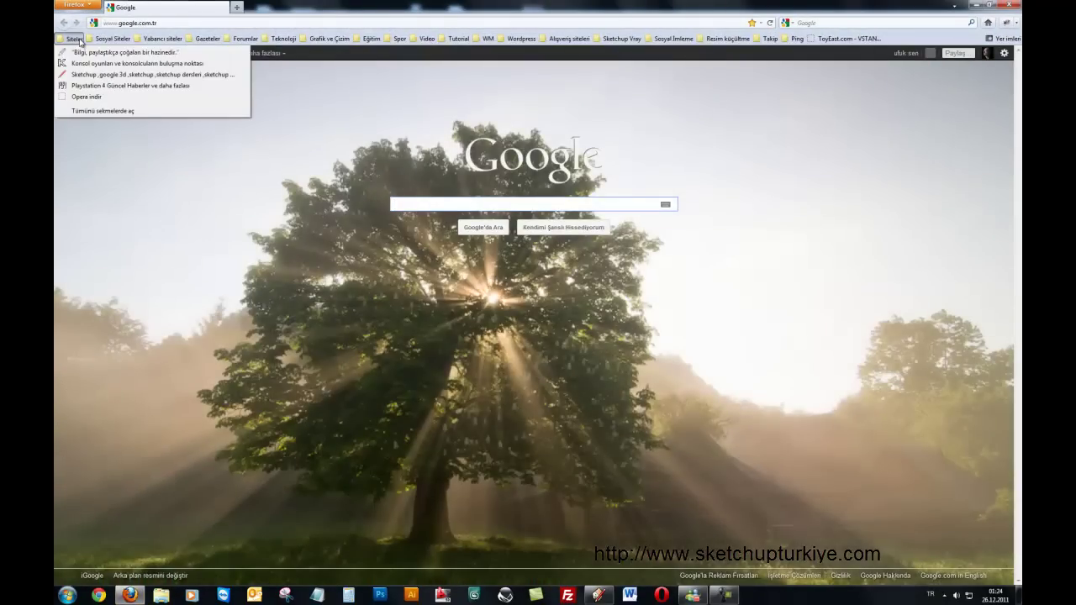
click(87, 75)
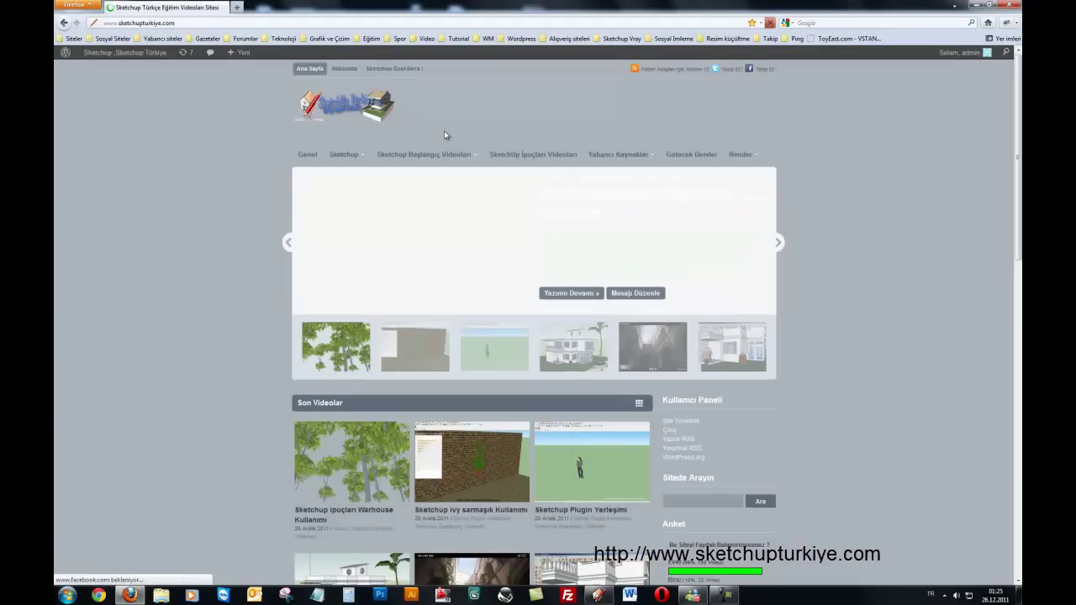
click(1005, 52)
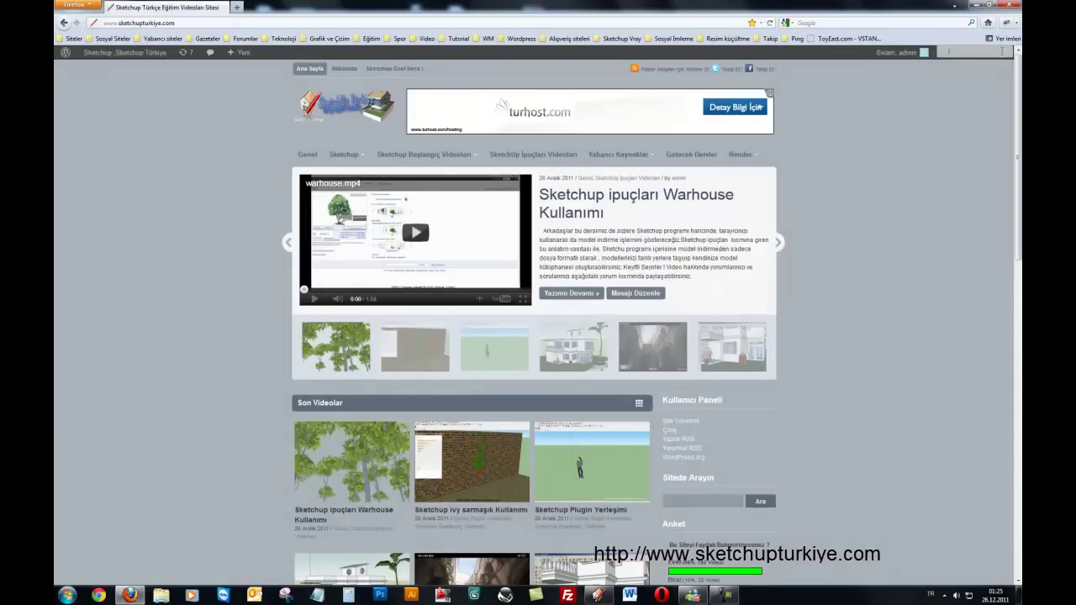
text(su)
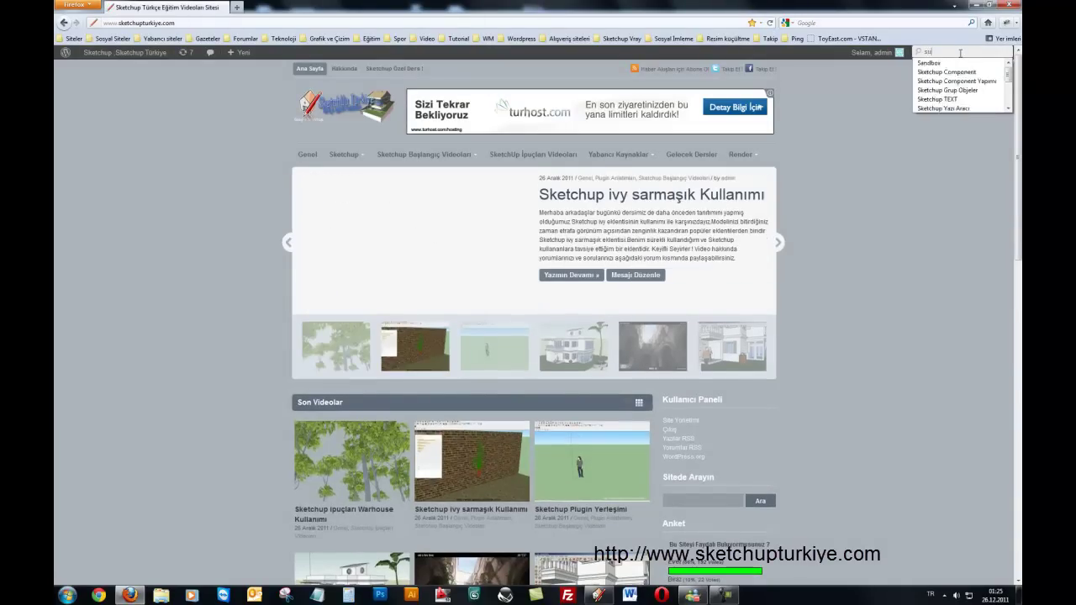
text(n)
key(Return)
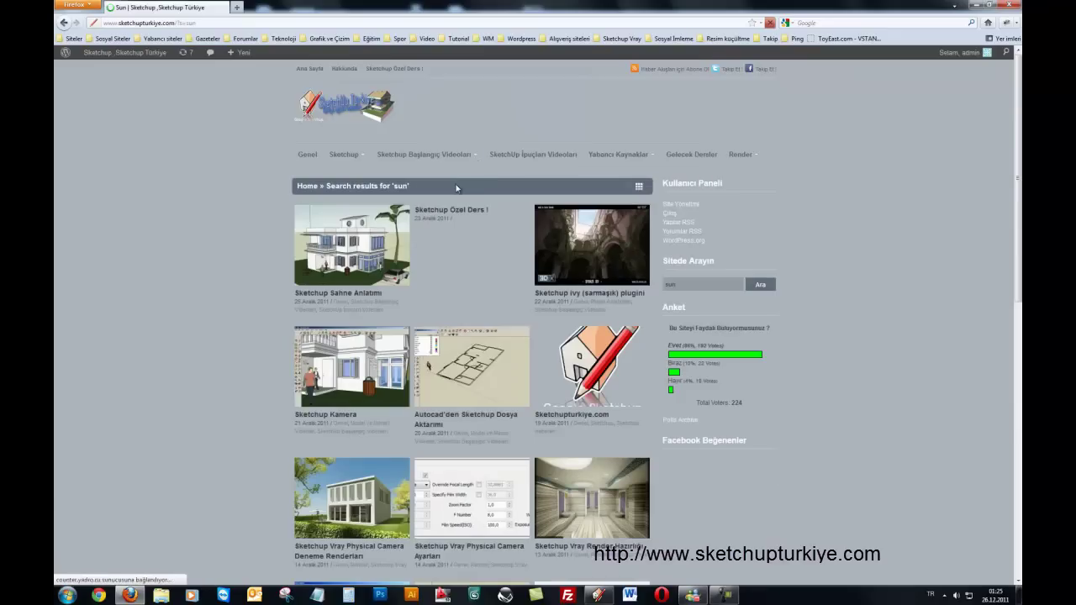
scroll(372, 397, down, 3)
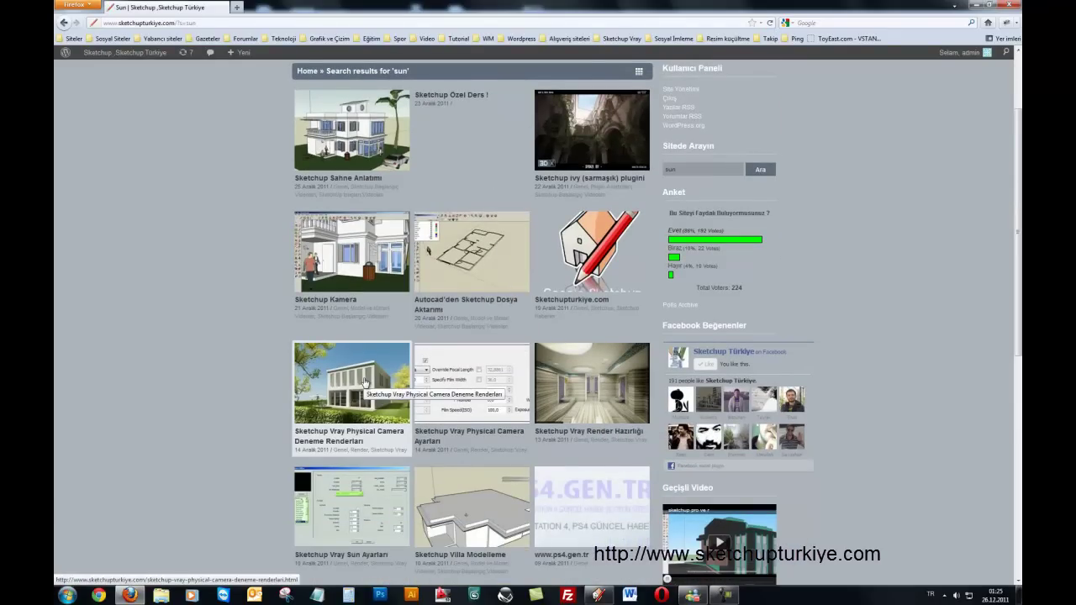
scroll(476, 392, down, 1)
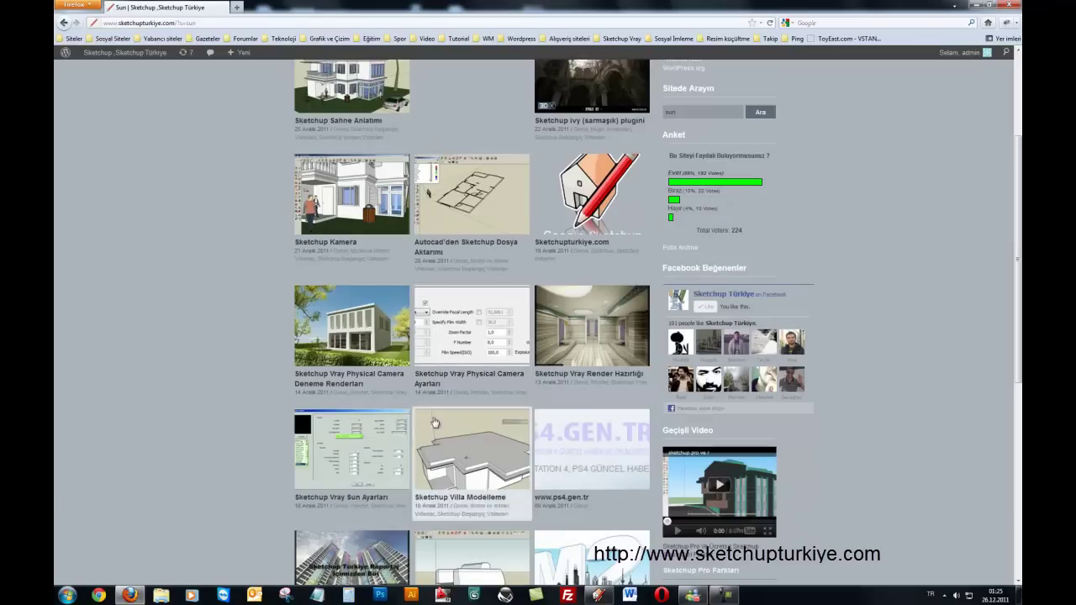
Open the 'Sketchup Vray Sun Ayarları' article and scroll through it.
click(376, 435)
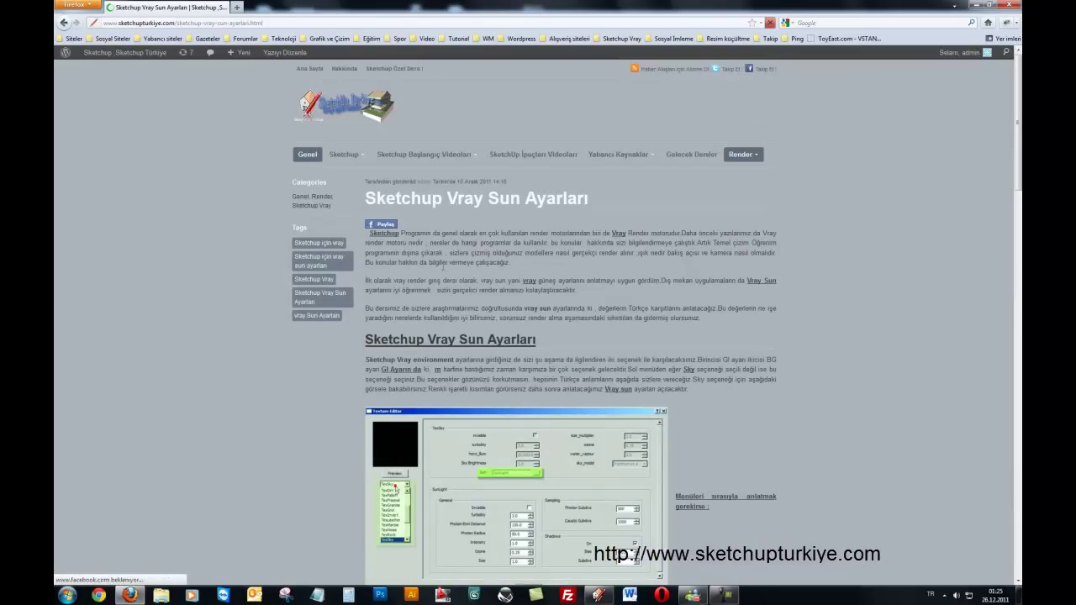
scroll(547, 220, down, 2)
scroll(600, 370, down, 3)
scroll(559, 348, down, 4)
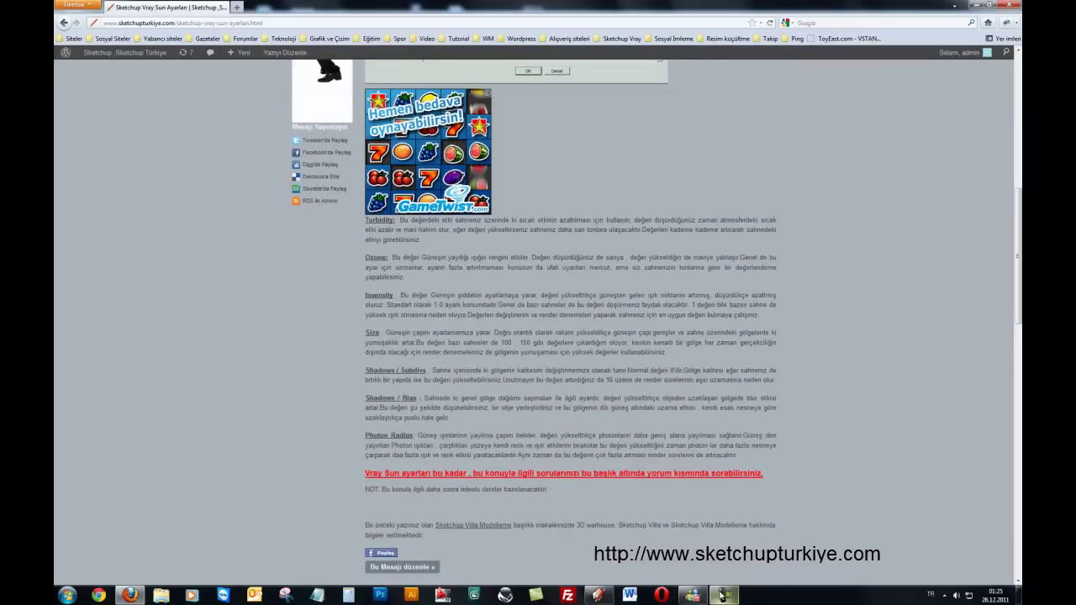
Place SketchUp beside the article, highlight its sun parameter explanations, then return to the texture editor.
click(599, 595)
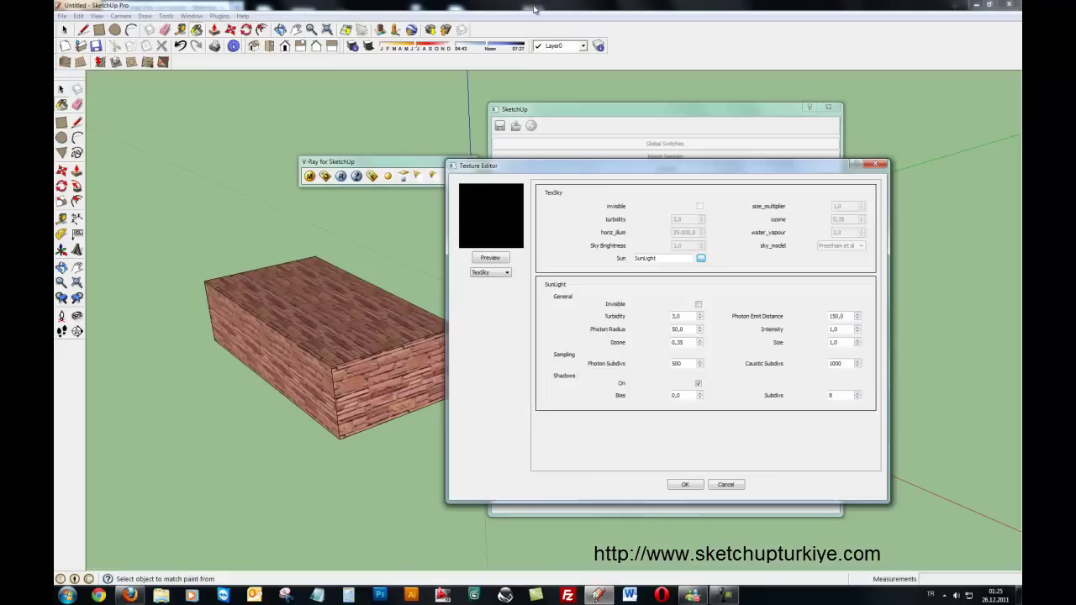
double_click(535, 10)
drag(471, 7, 209, 227)
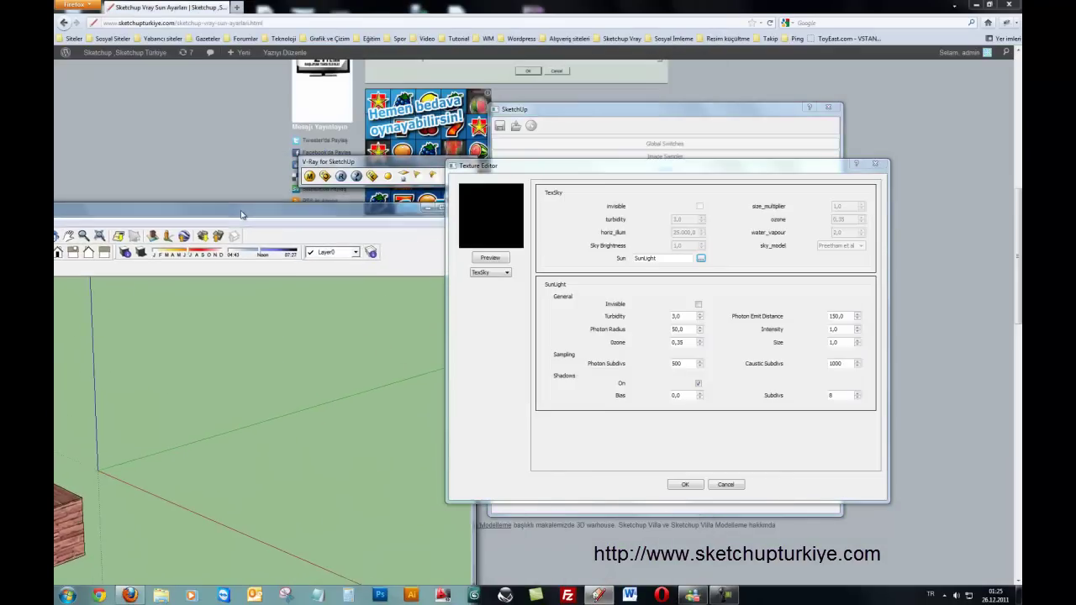
mouse_move(533, 166)
mouse_down()
mouse_move(610, 145)
mouse_move(556, 144)
mouse_up()
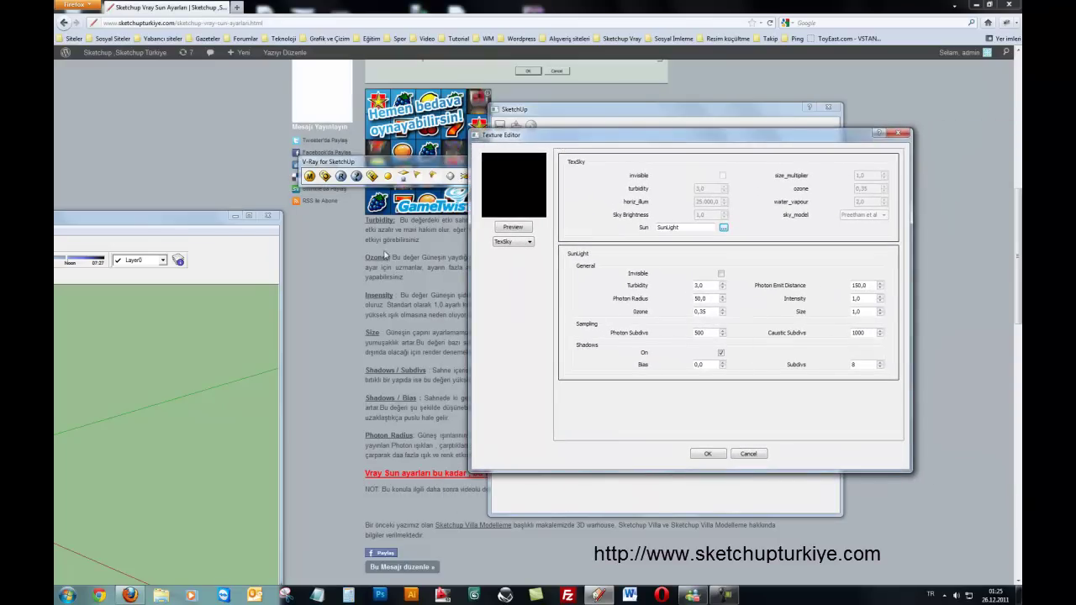
click(420, 504)
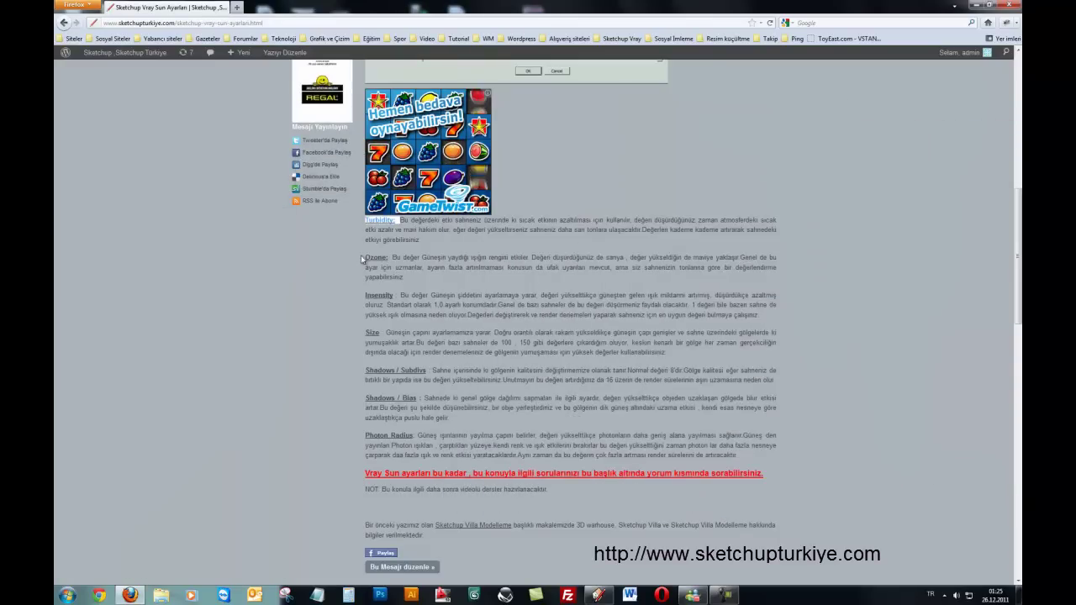
drag(437, 575, 392, 258)
click(367, 297)
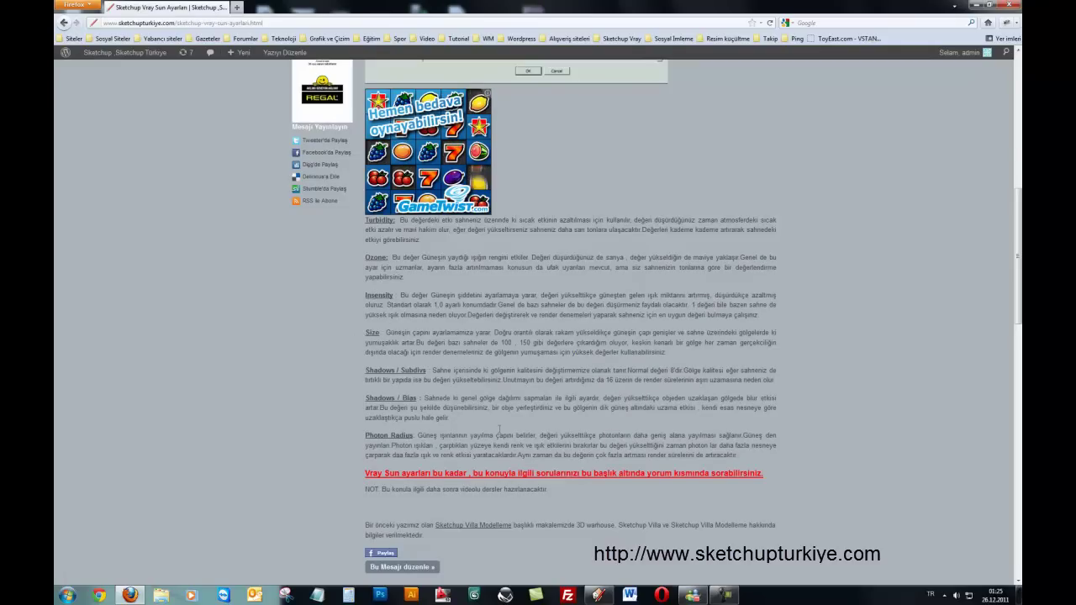
click(599, 595)
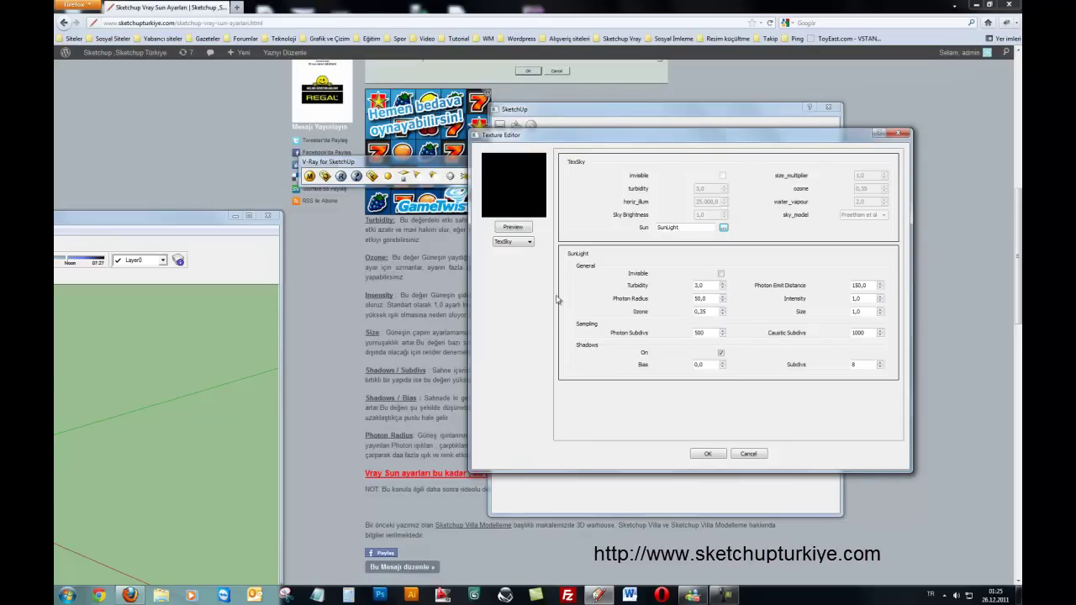
Close the Texture Editor and V-Ray Options, maximize SketchUp and move the V-Ray toolbar aside.
click(747, 454)
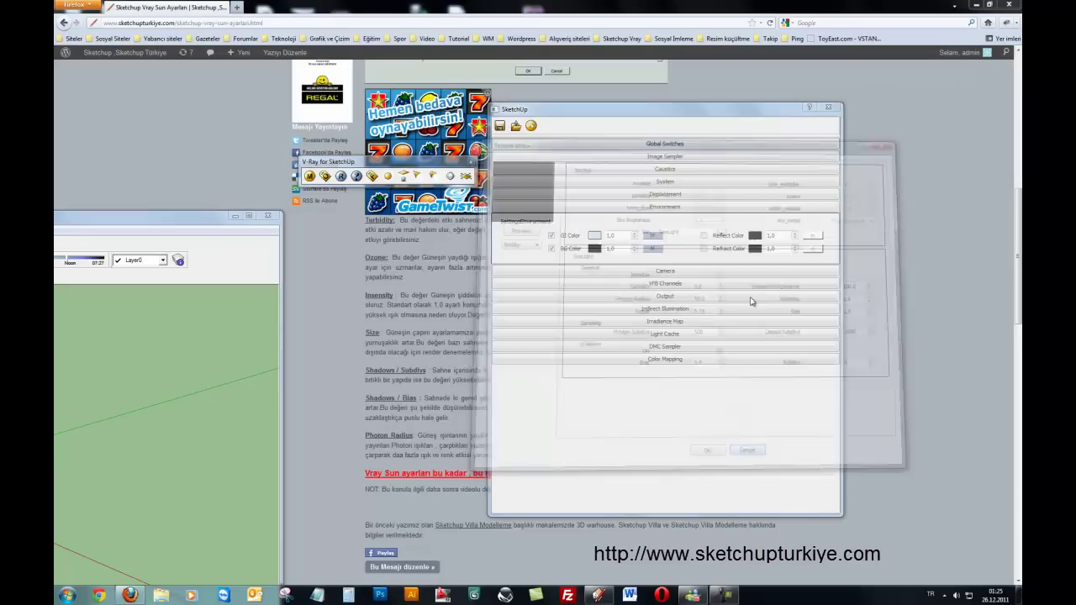
click(236, 216)
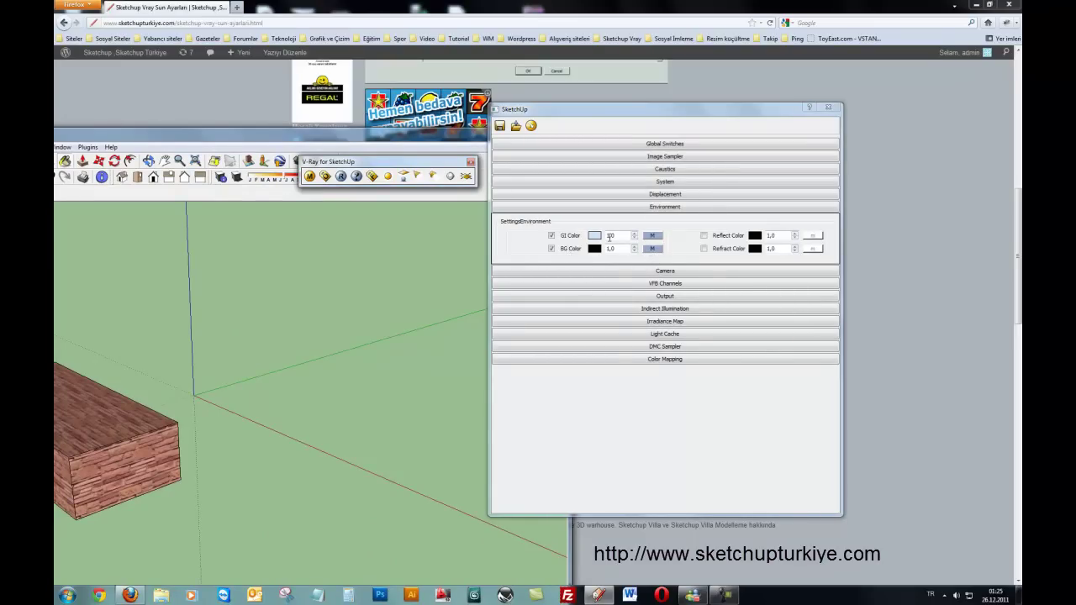
click(660, 207)
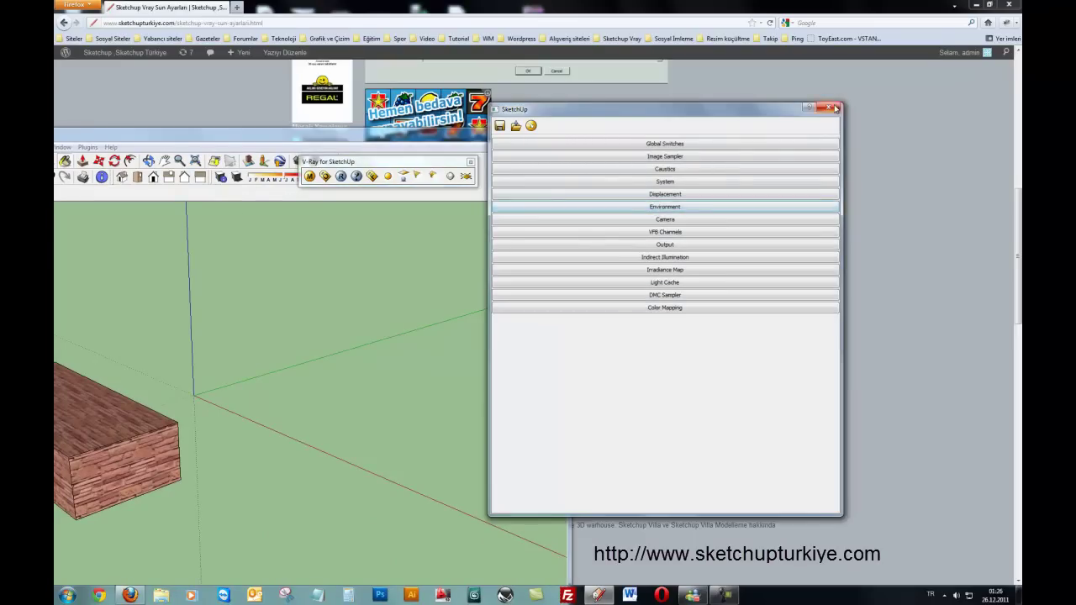
click(831, 108)
click(536, 134)
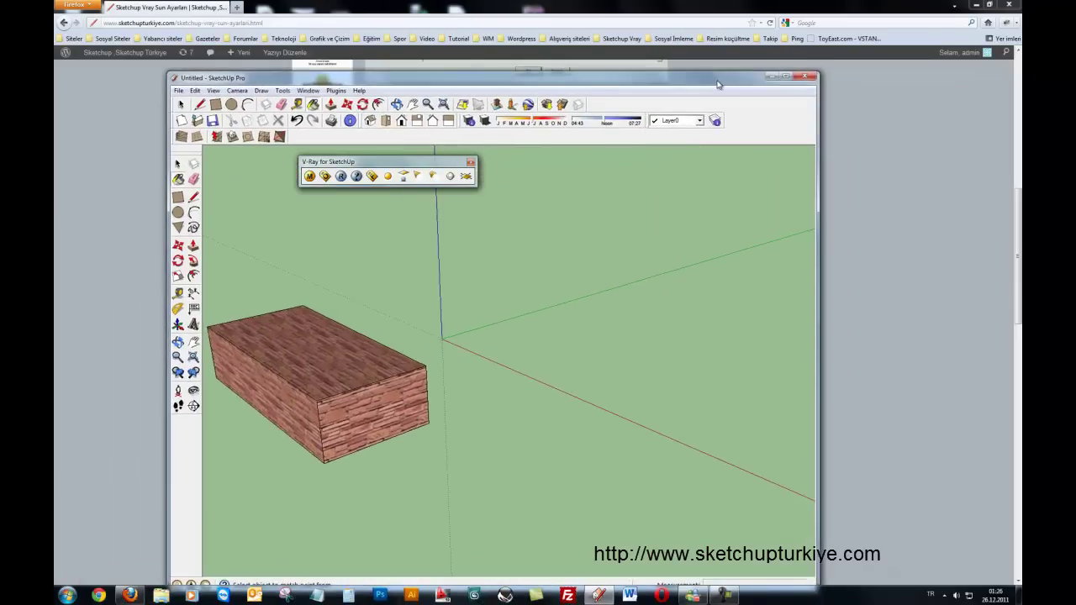
drag(377, 166, 537, 162)
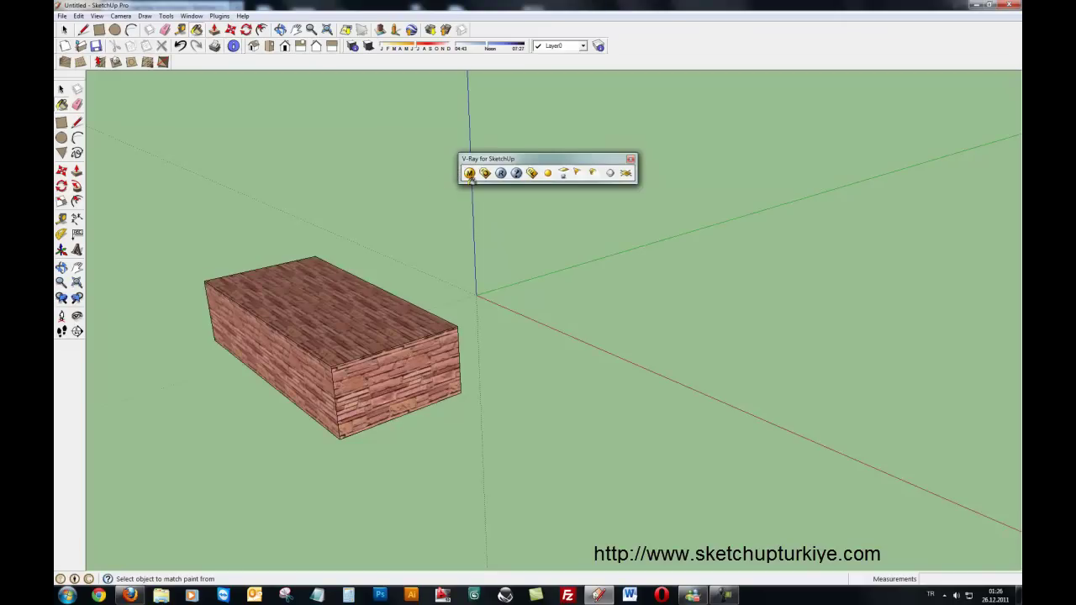
Reset the V-Ray render options to their defaults, then start a V-Ray render of the box.
click(485, 173)
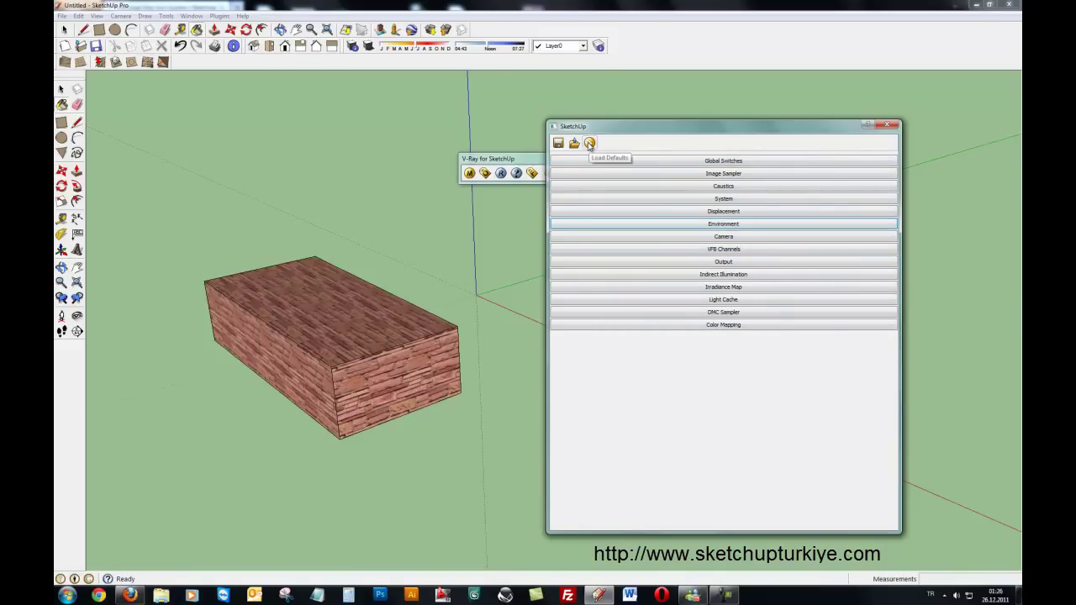
click(589, 144)
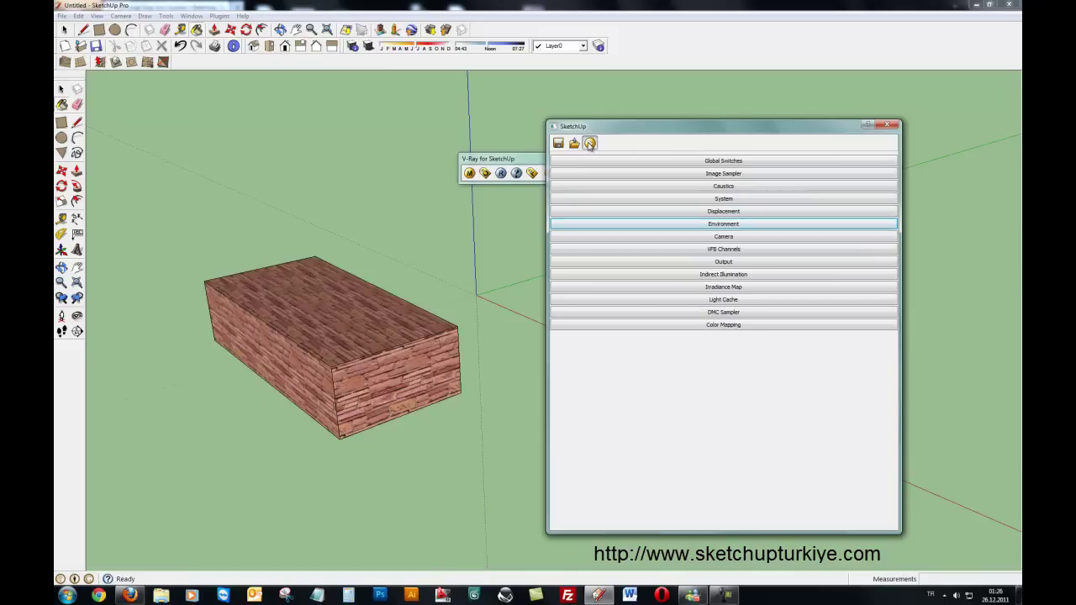
click(728, 299)
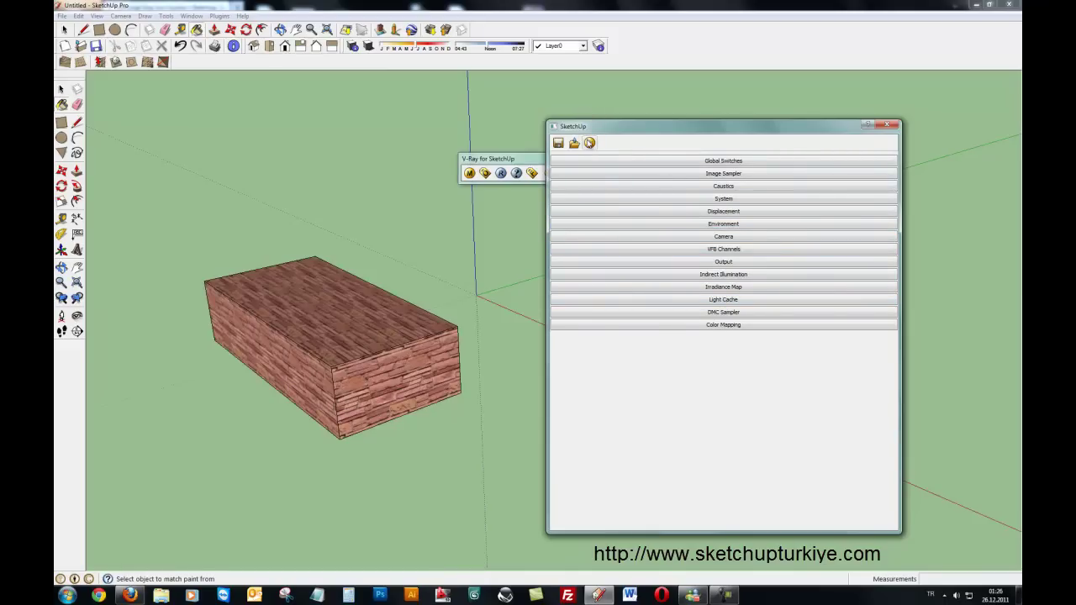
click(884, 126)
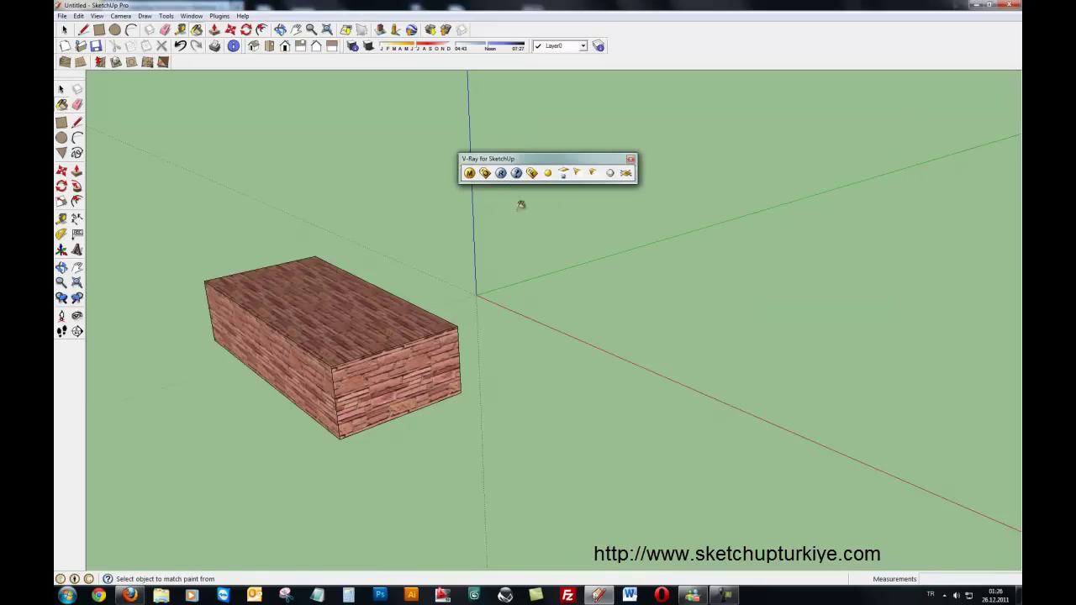
click(502, 176)
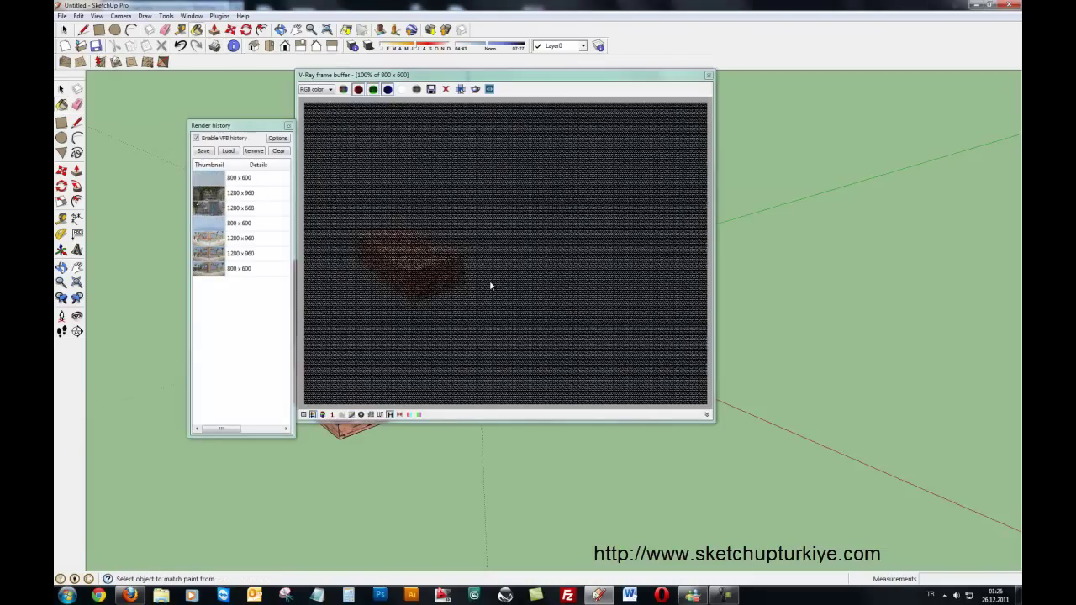
Let the box render finish, nudge the frame buffer down, then close the render windows.
drag(499, 76, 500, 121)
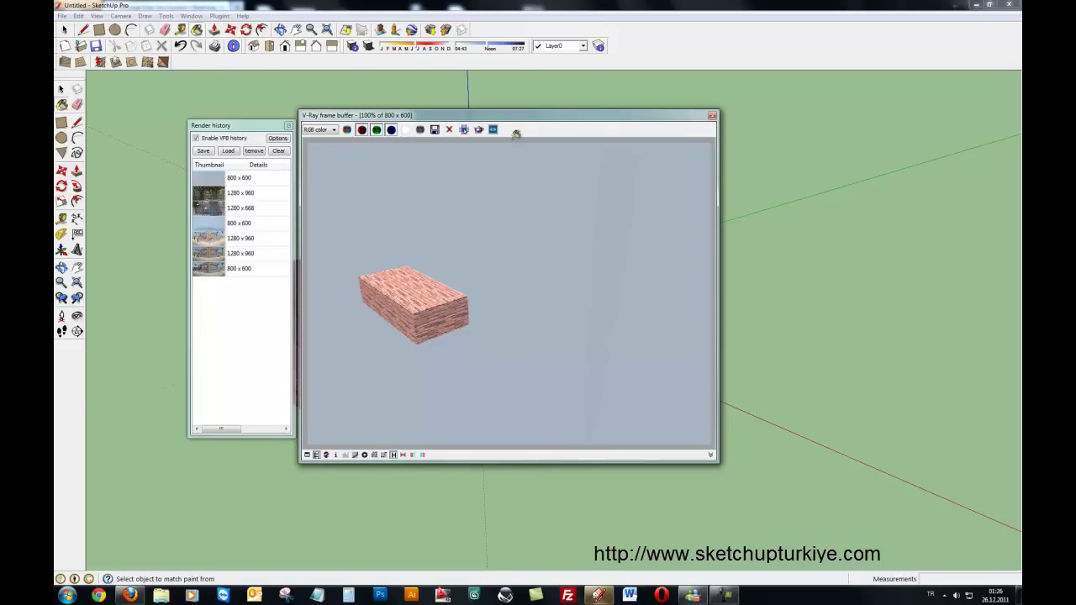
click(712, 115)
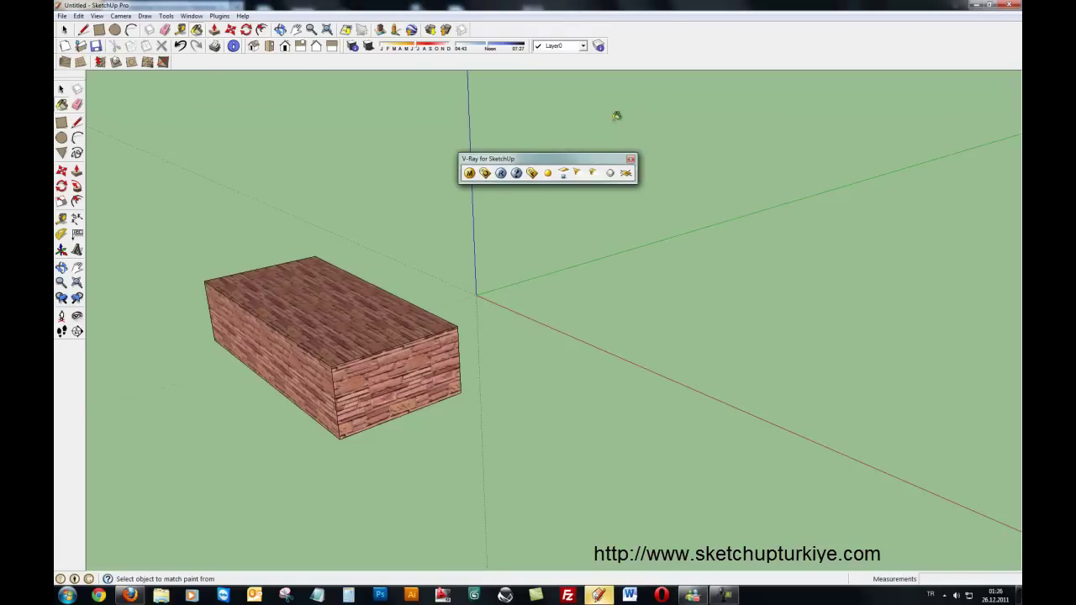
Open the Chaos Group ASGVIS migration page in Firefox, then return to SketchUp.
click(516, 174)
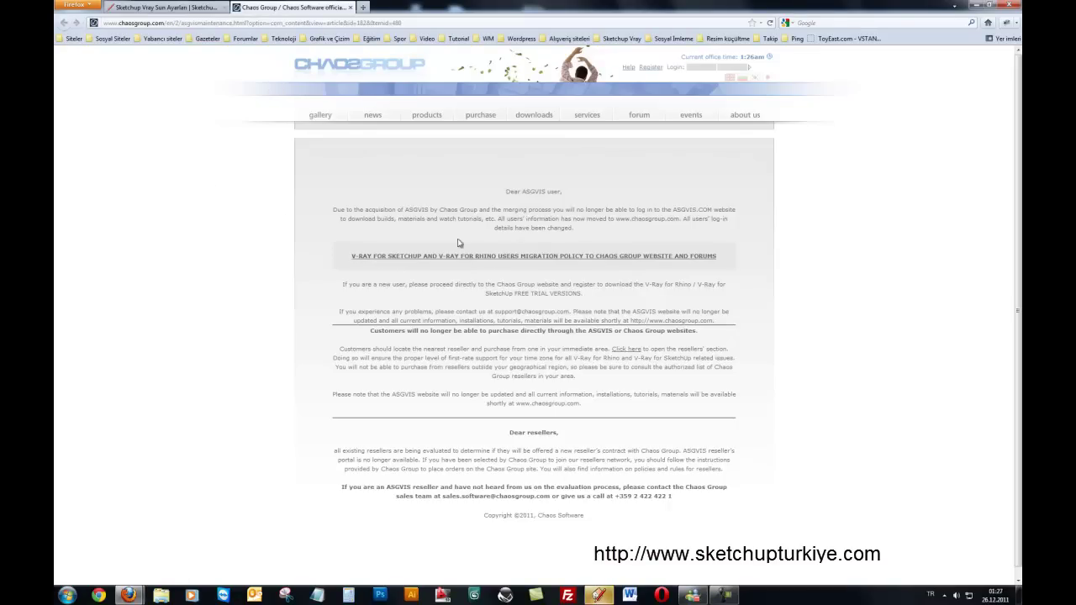
click(606, 597)
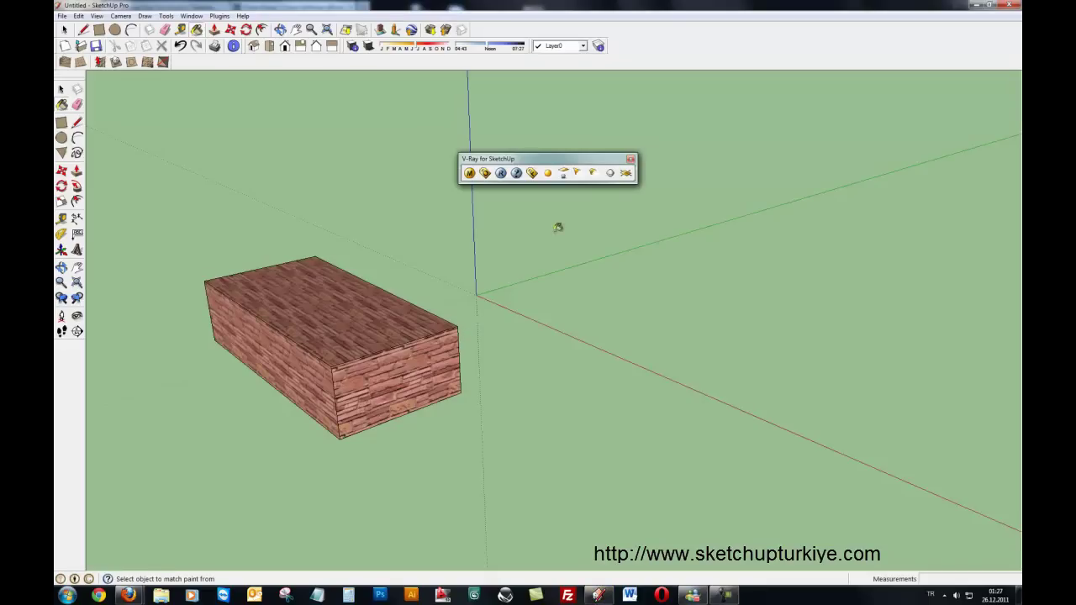
Show the V-Ray frame buffer and load the earlier 1280x960 corner-building render from render history.
click(532, 174)
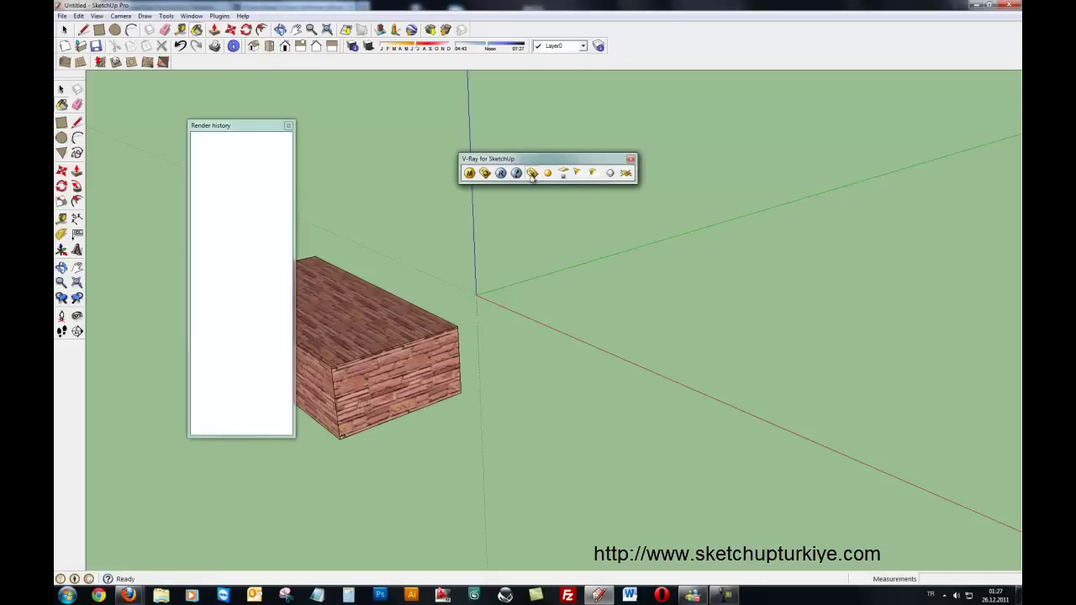
mouse_move(405, 120)
mouse_down()
mouse_move(504, 159)
mouse_move(450, 150)
mouse_up()
drag(446, 190, 417, 161)
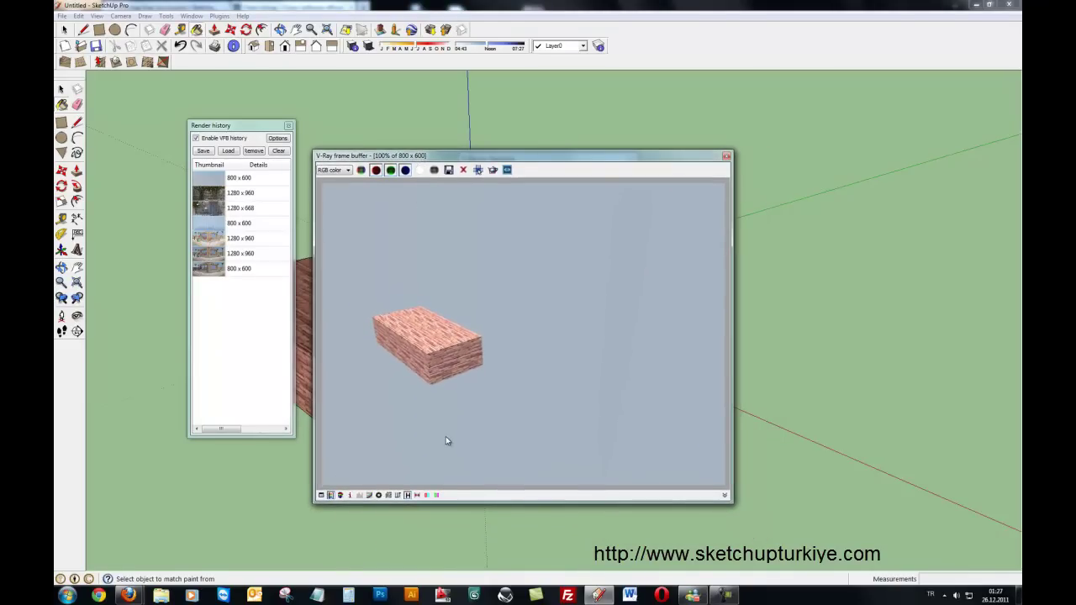
click(409, 495)
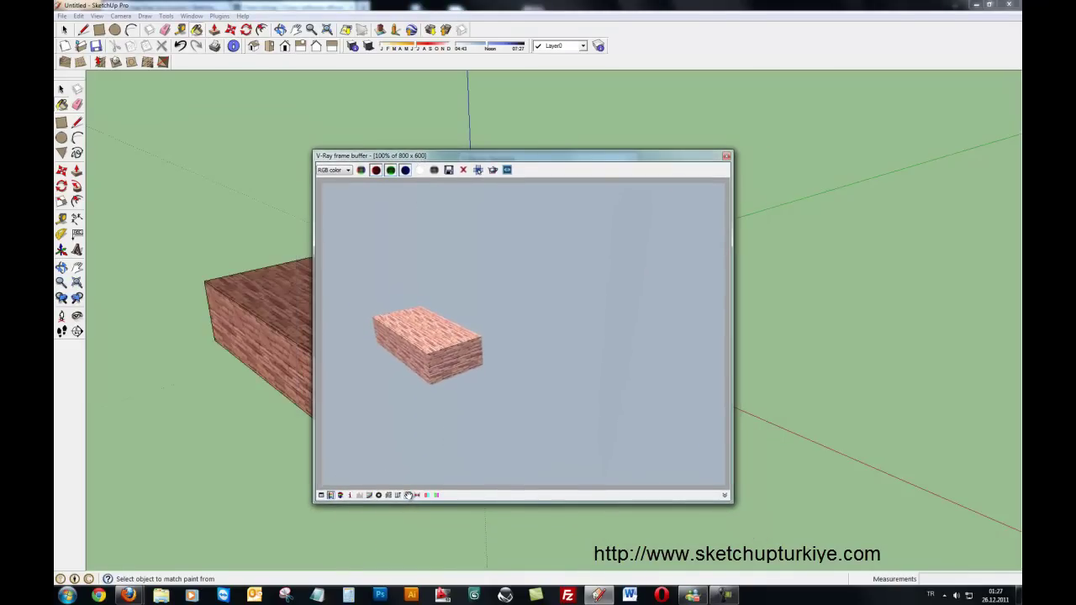
click(408, 495)
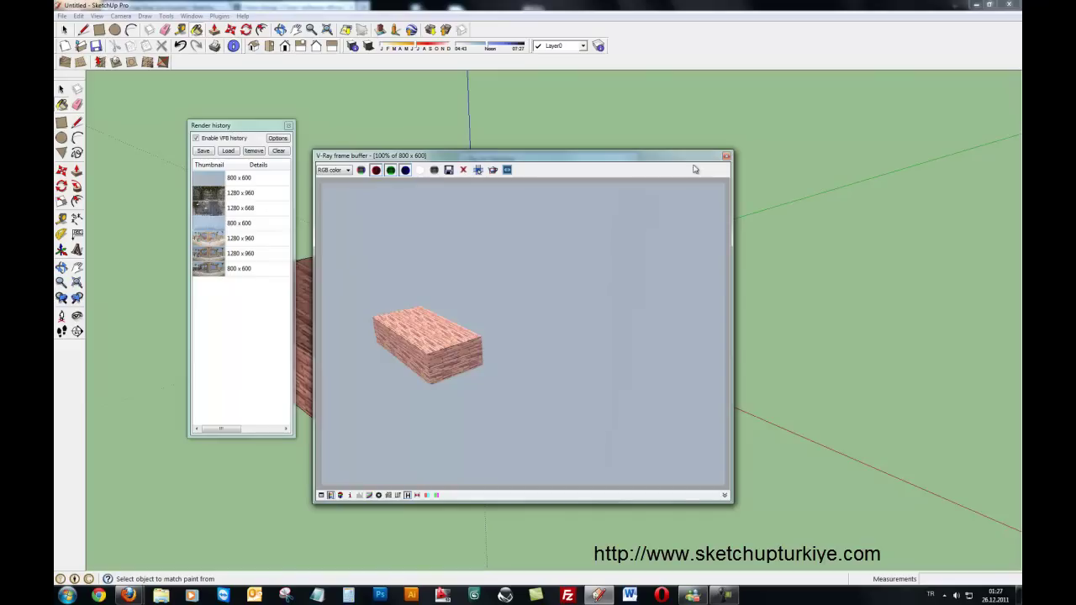
click(215, 239)
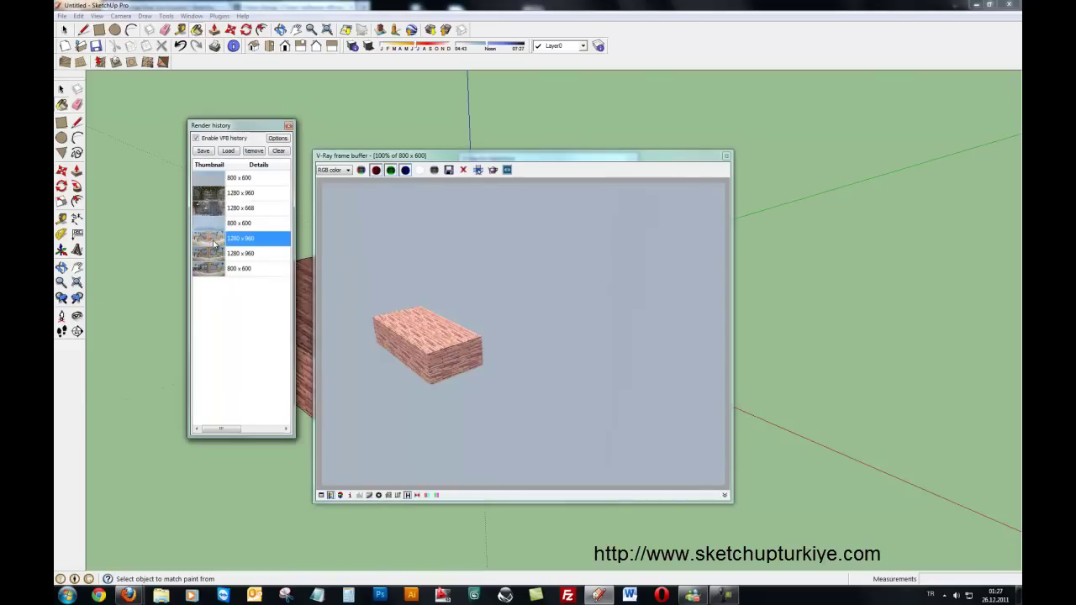
click(231, 152)
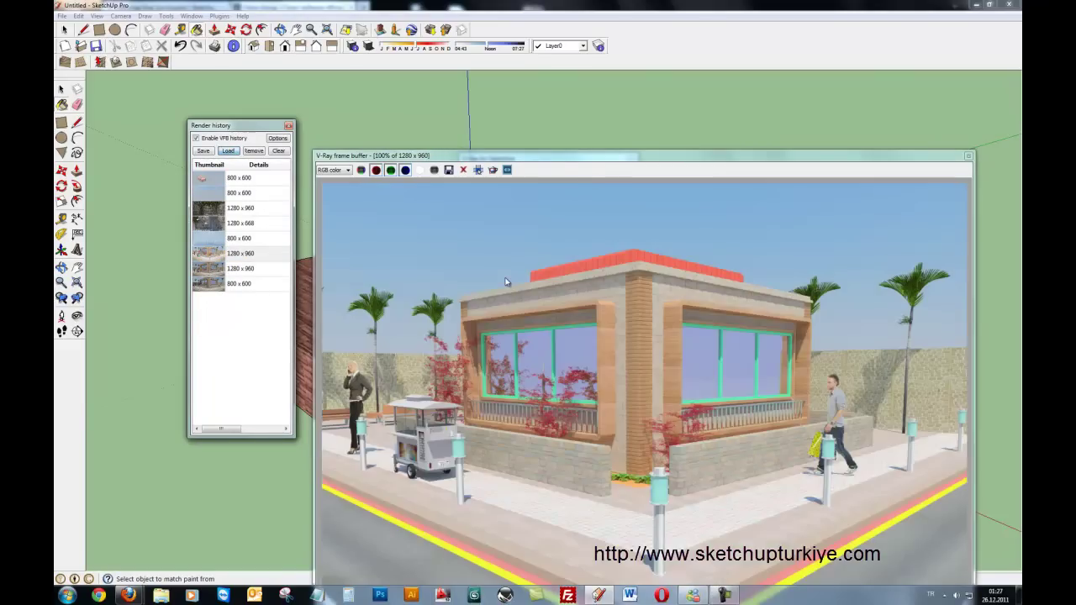
mouse_move(560, 165)
mouse_down()
mouse_move(508, 64)
mouse_move(519, 56)
mouse_up()
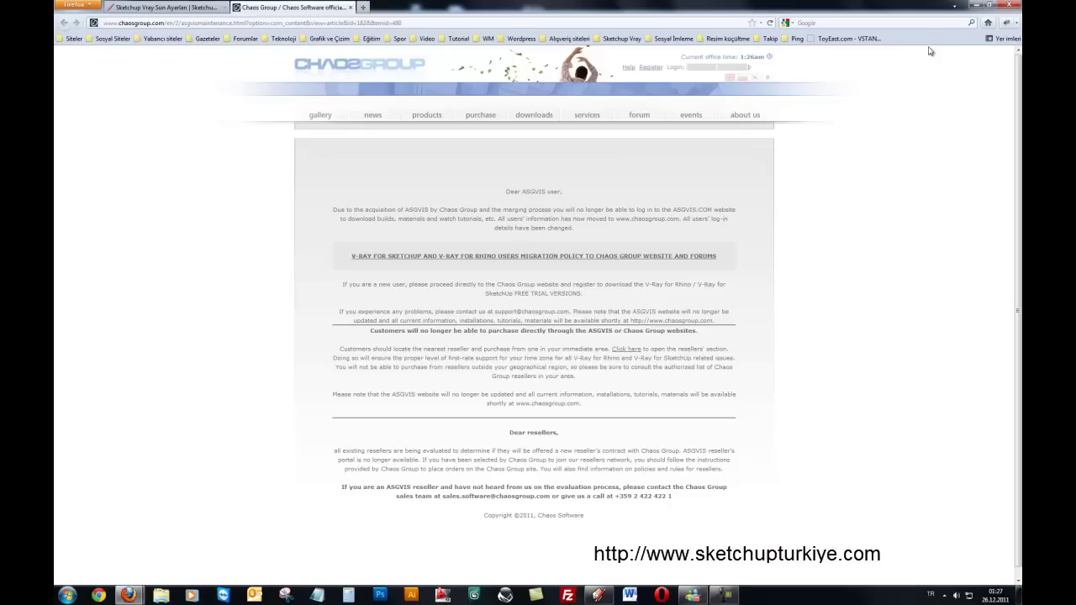
Close the frame buffer and place a V-Ray omni light on the ground right of the origin.
click(927, 48)
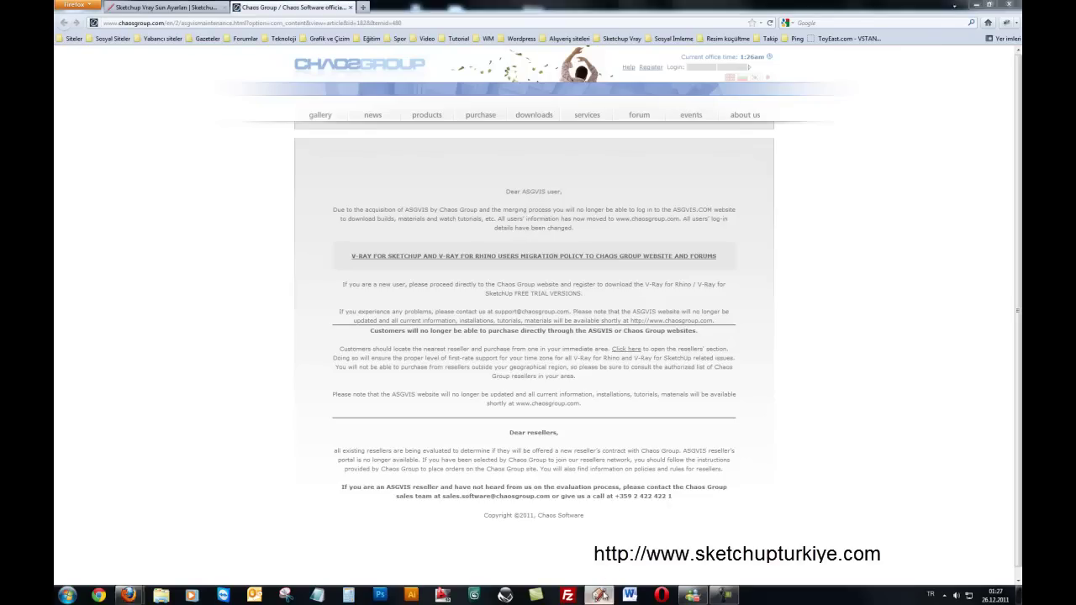
click(599, 595)
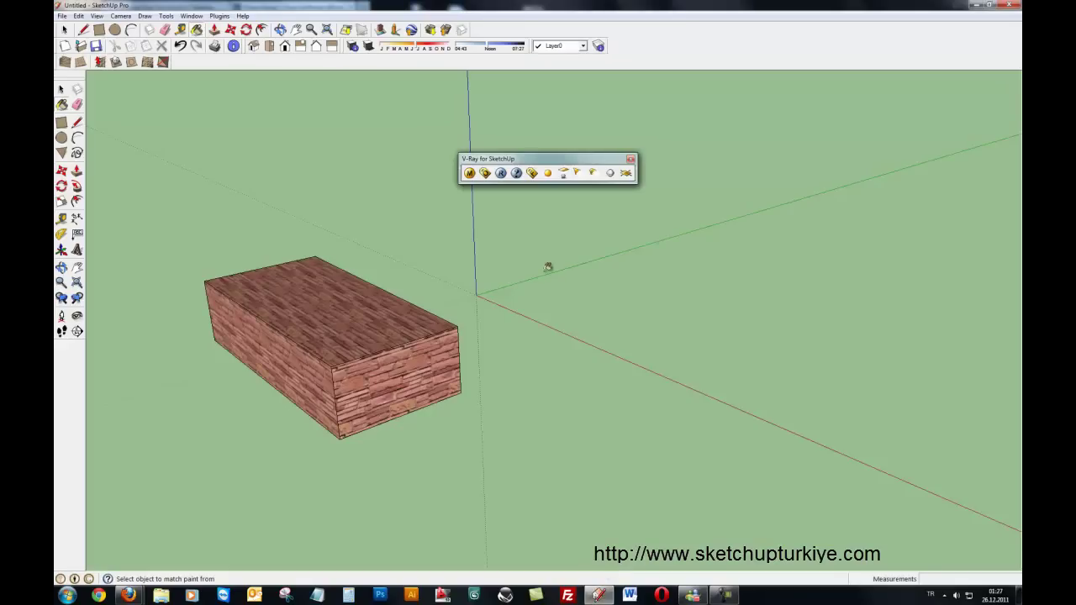
click(548, 173)
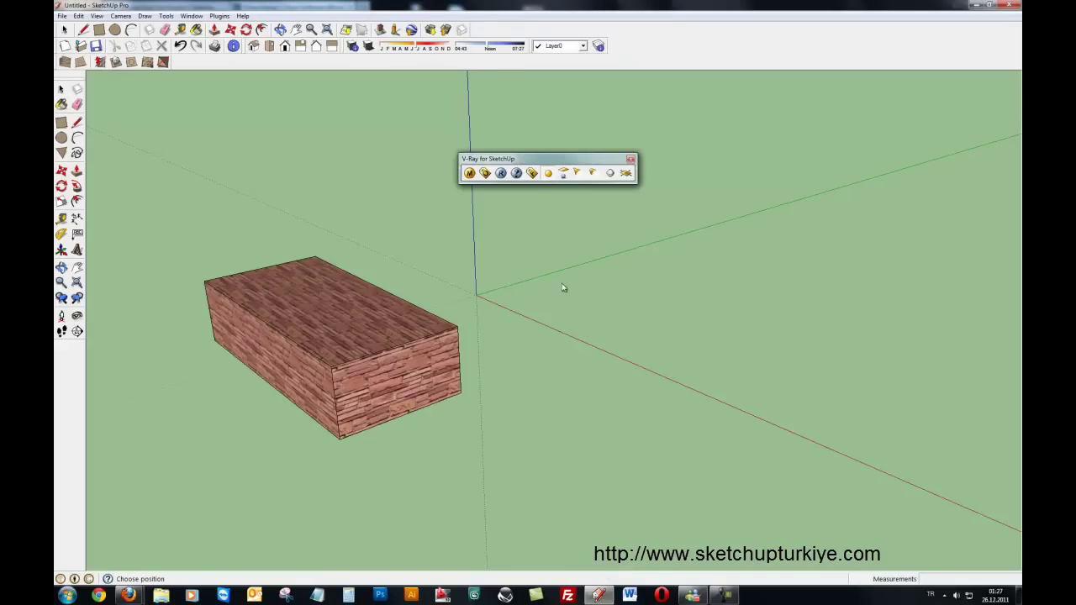
click(611, 286)
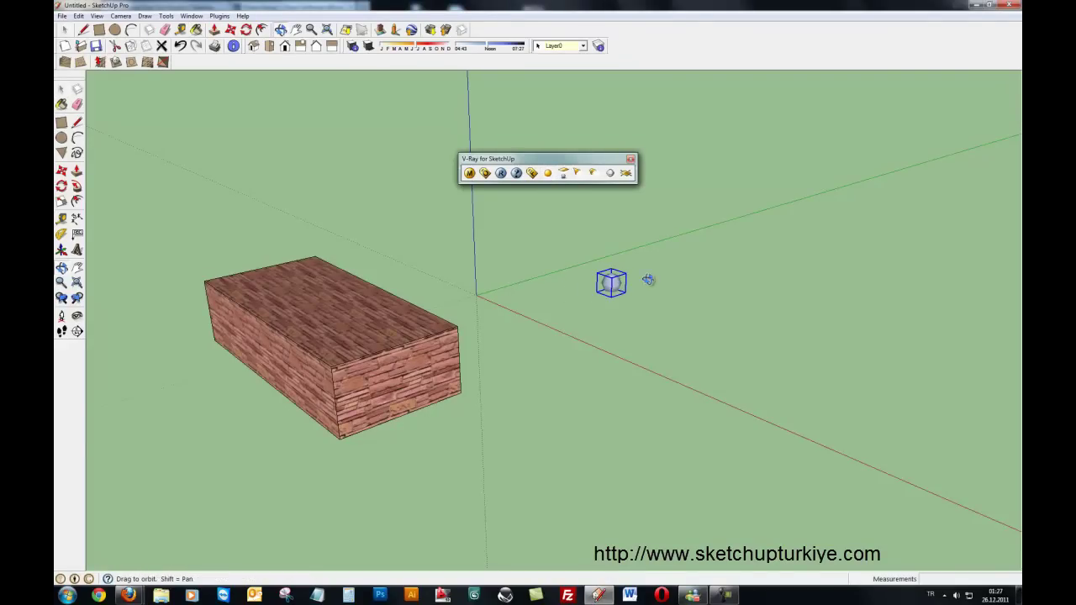
middle_drag(652, 277, 629, 284)
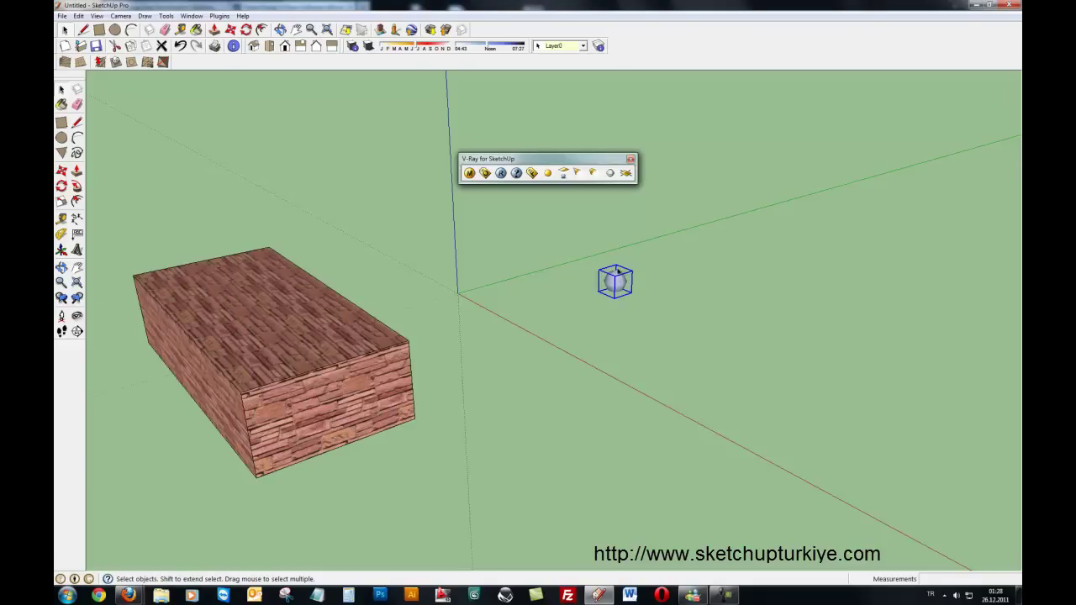
right_click(621, 288)
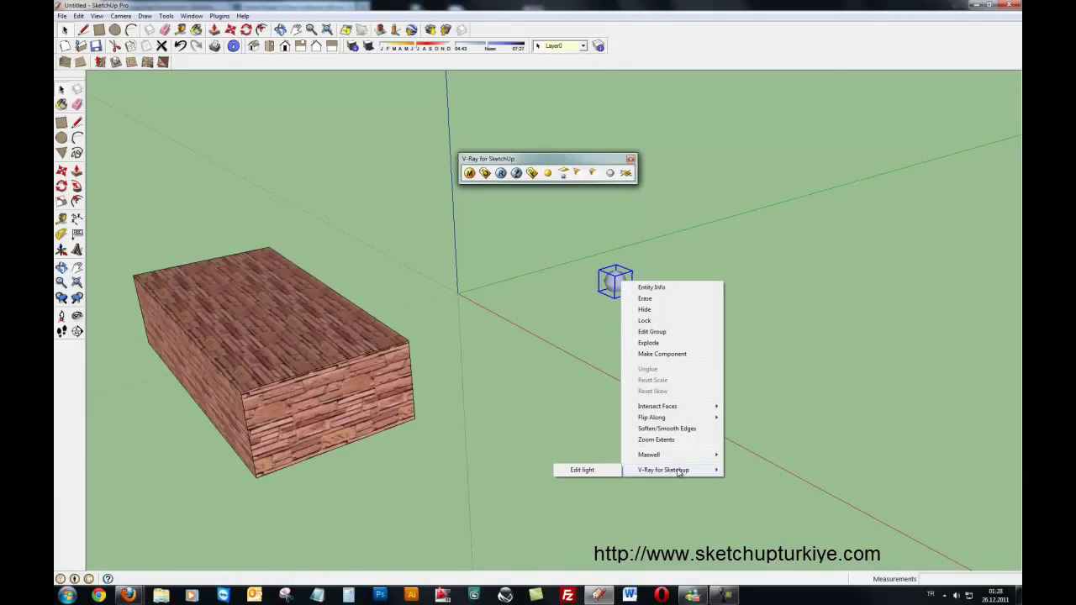
click(585, 470)
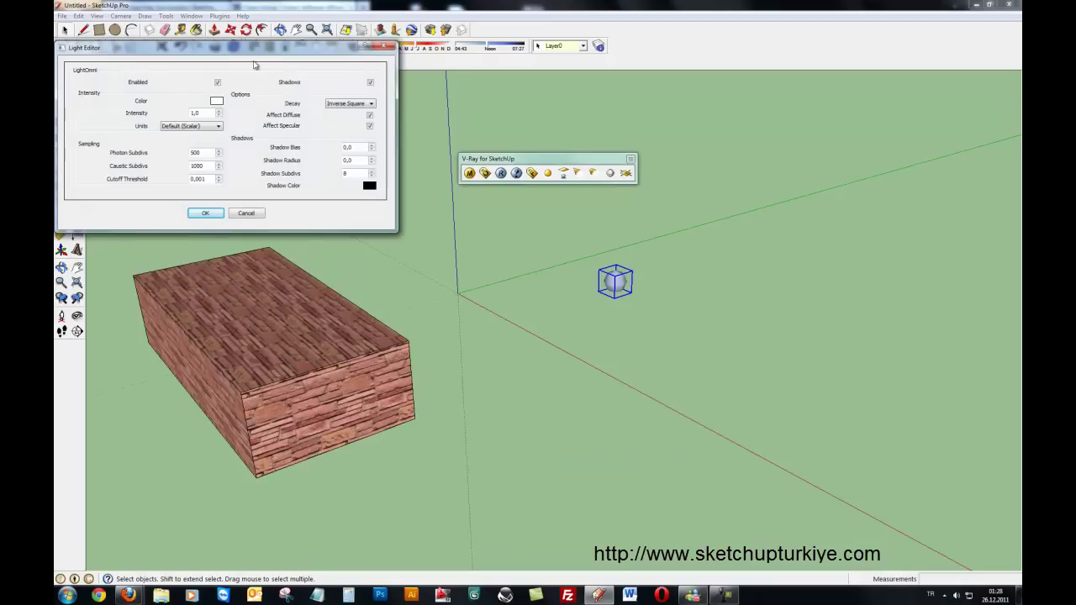
drag(298, 51, 521, 164)
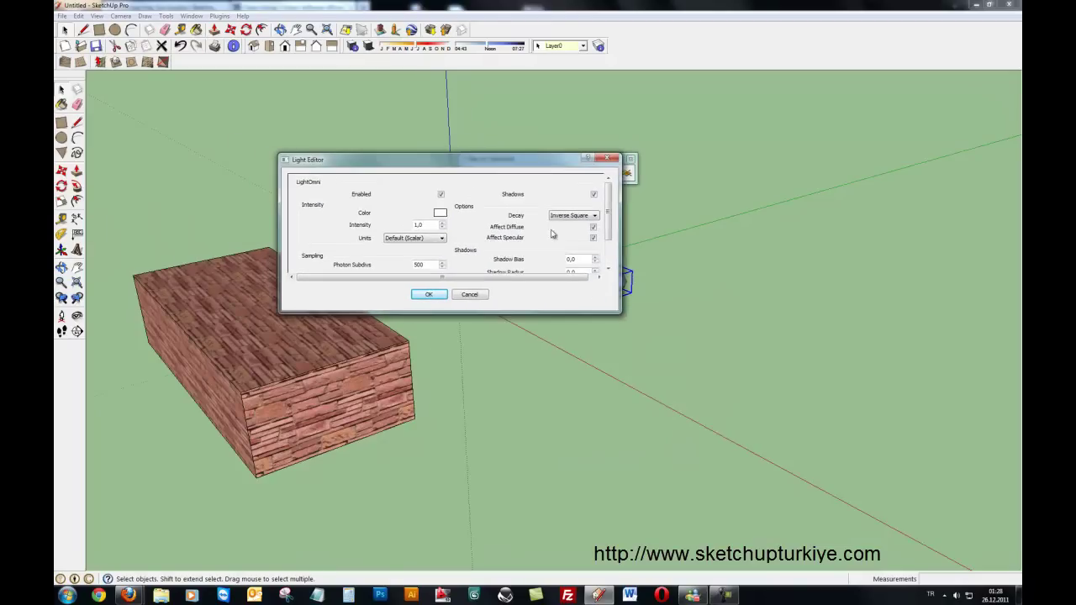
drag(620, 311, 629, 434)
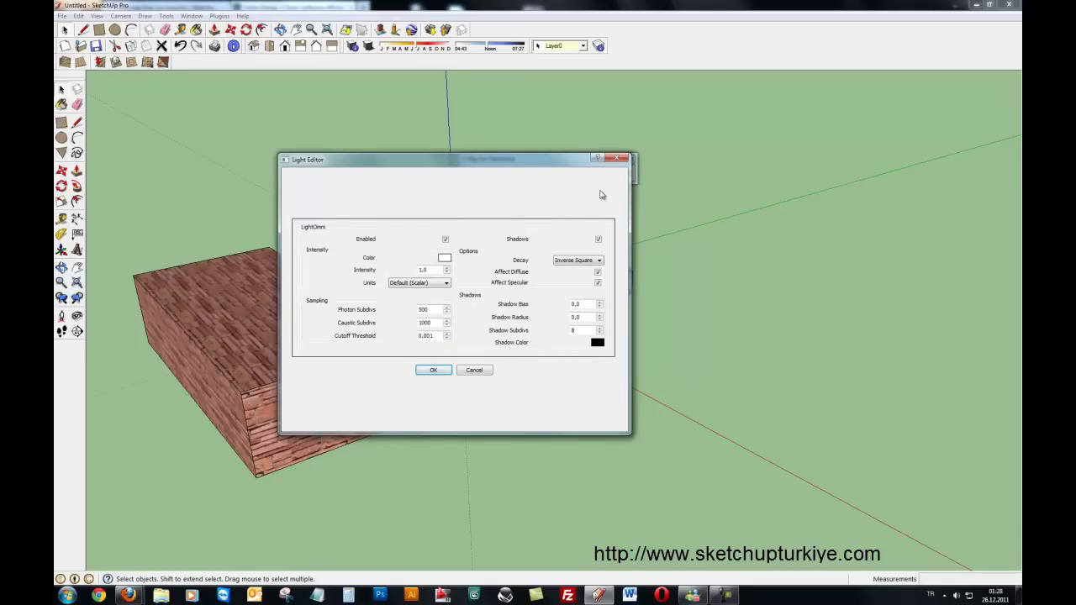
click(627, 158)
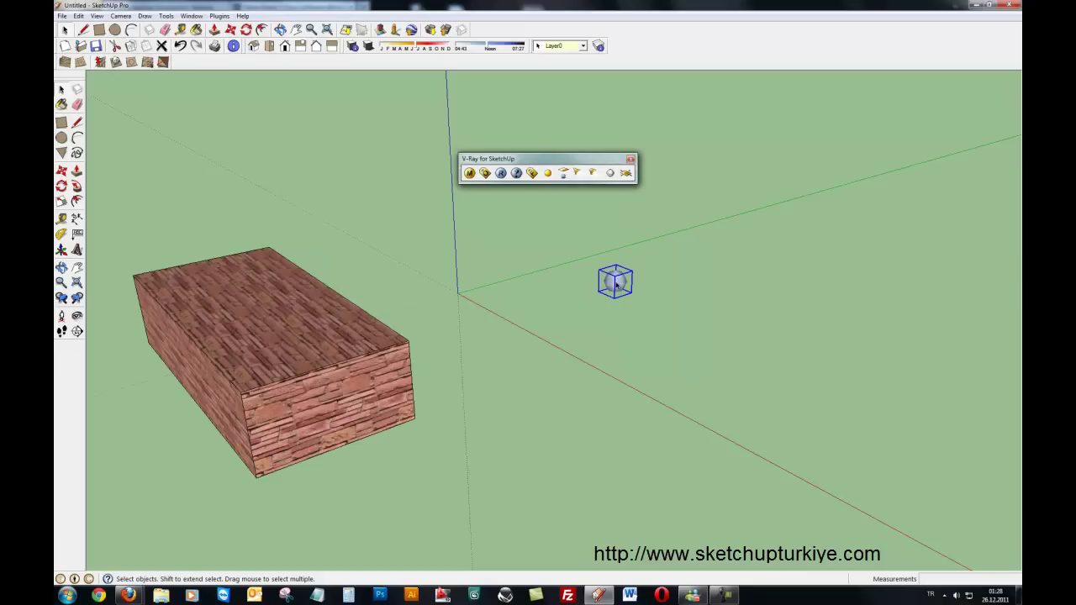
Draw a long V-Ray rectangle light strip on the ground over the omni light.
click(564, 173)
click(497, 300)
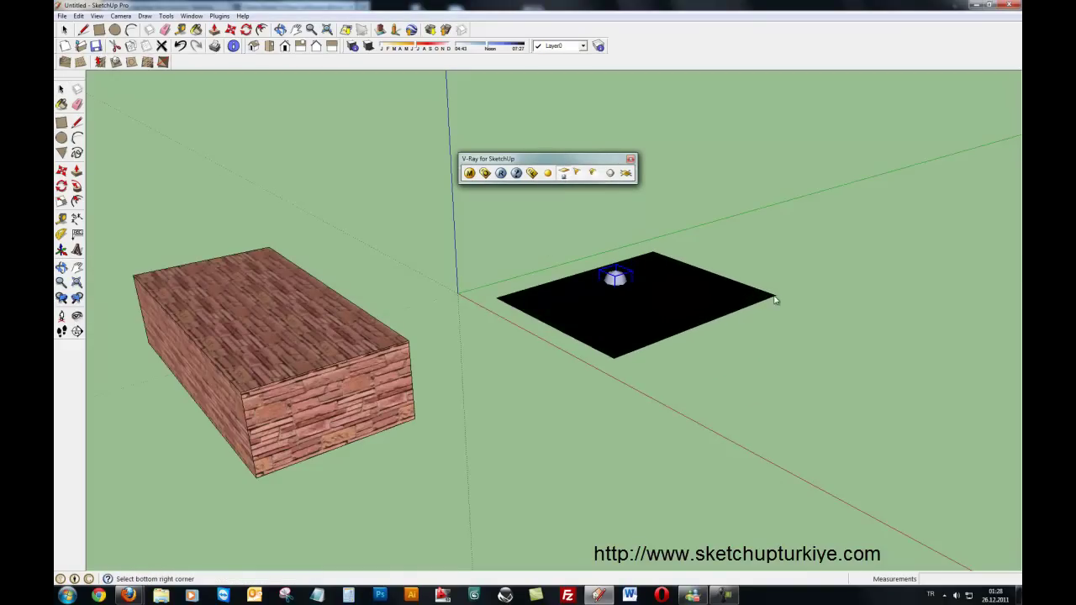
click(741, 257)
drag(690, 339, 853, 406)
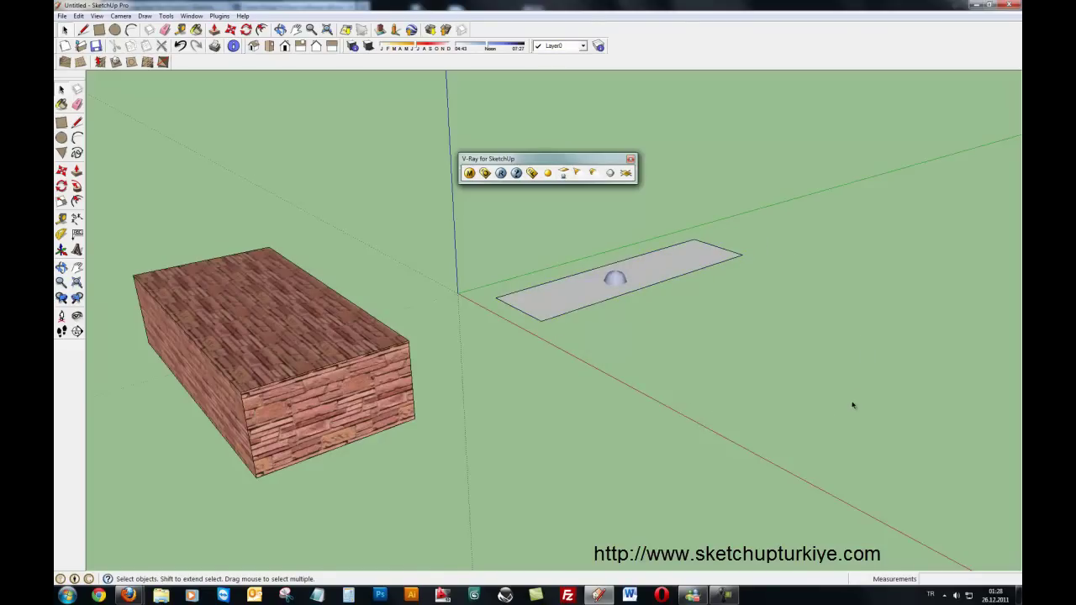
drag(577, 360, 738, 311)
Add a second, wider V-Ray rectangle light on the ground behind the axes.
click(563, 172)
click(341, 222)
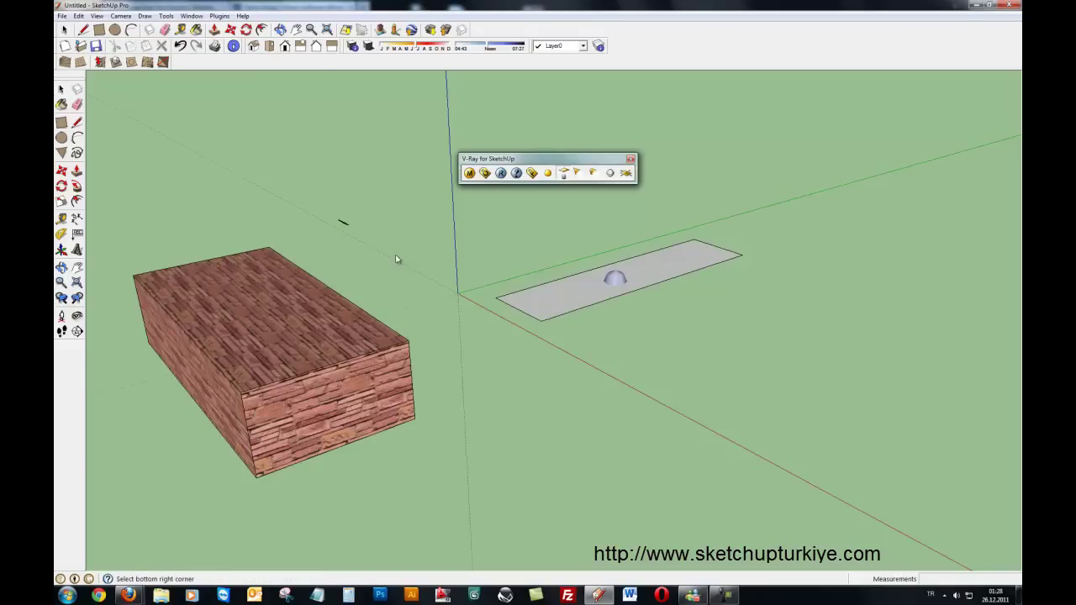
click(566, 217)
middle_drag(548, 244, 539, 320)
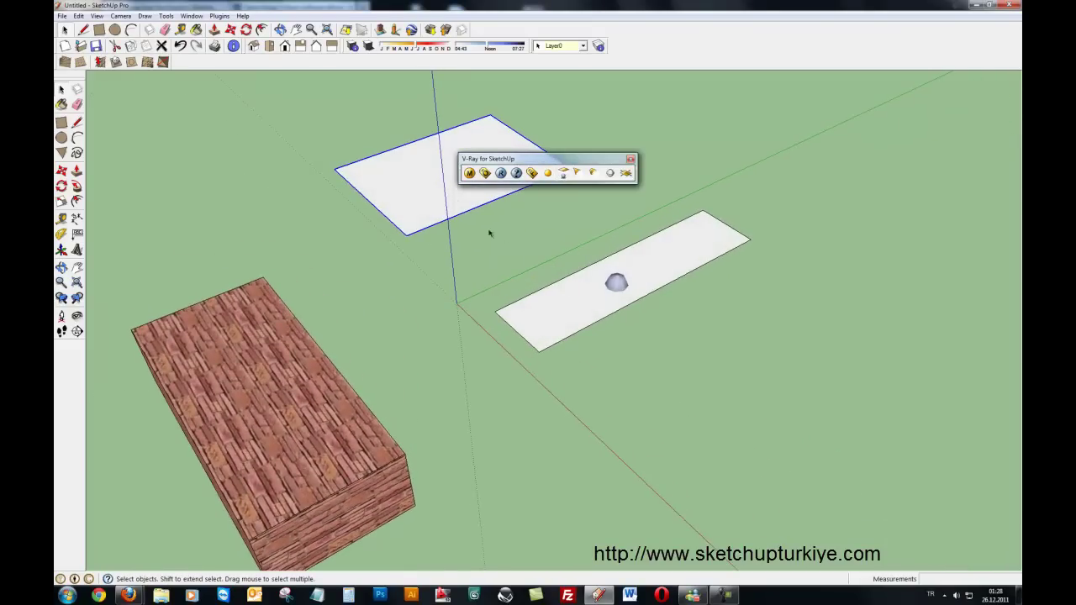
click(616, 283)
Place a V-Ray spot light right of the strip light and an IES light at the back right.
click(429, 212)
click(576, 173)
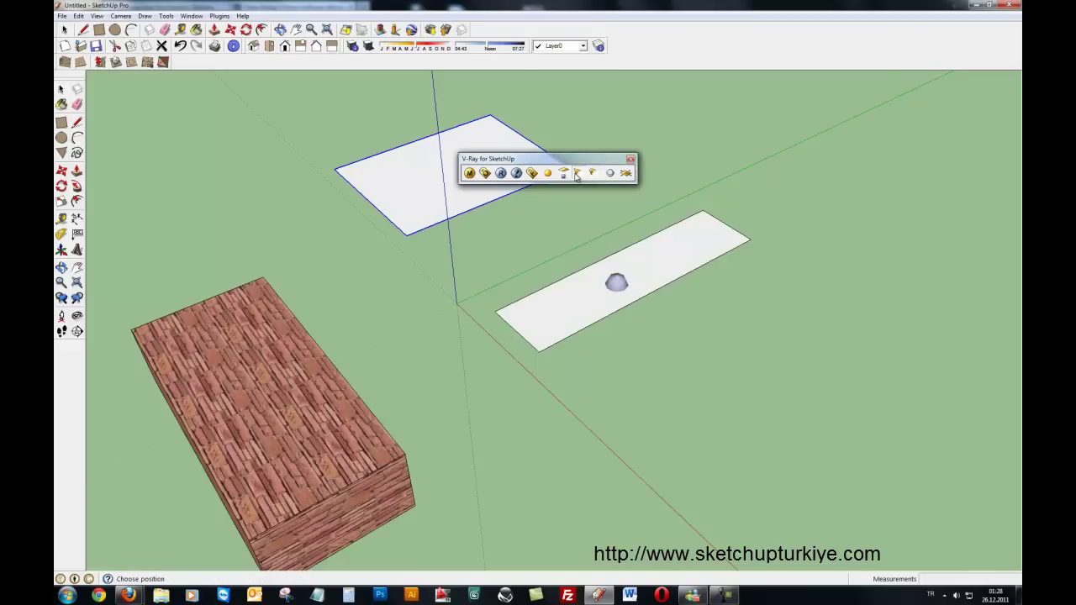
click(782, 344)
middle_drag(697, 391, 715, 244)
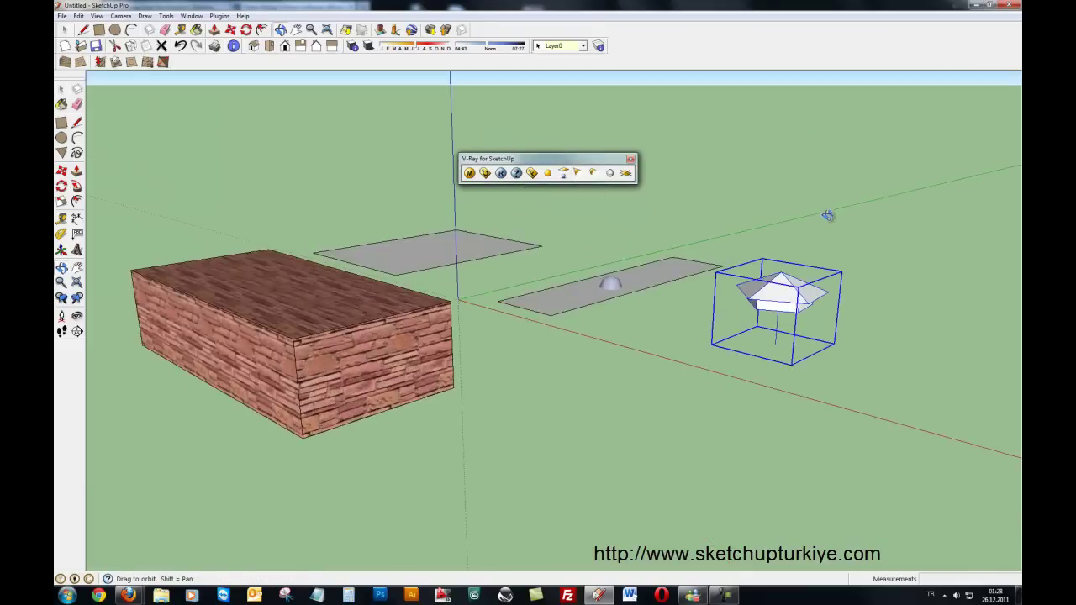
click(591, 173)
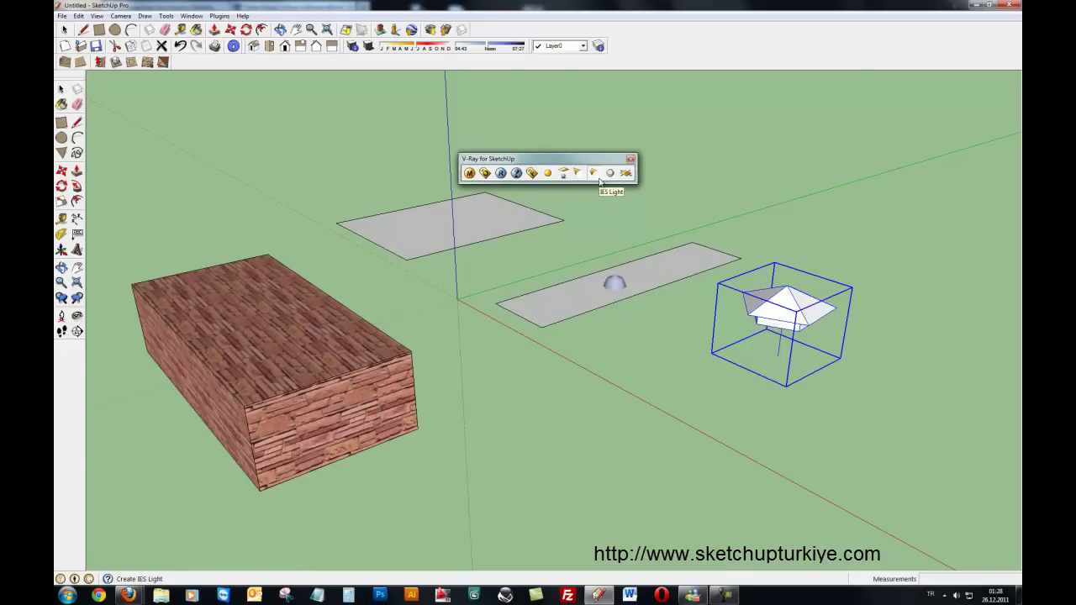
click(730, 185)
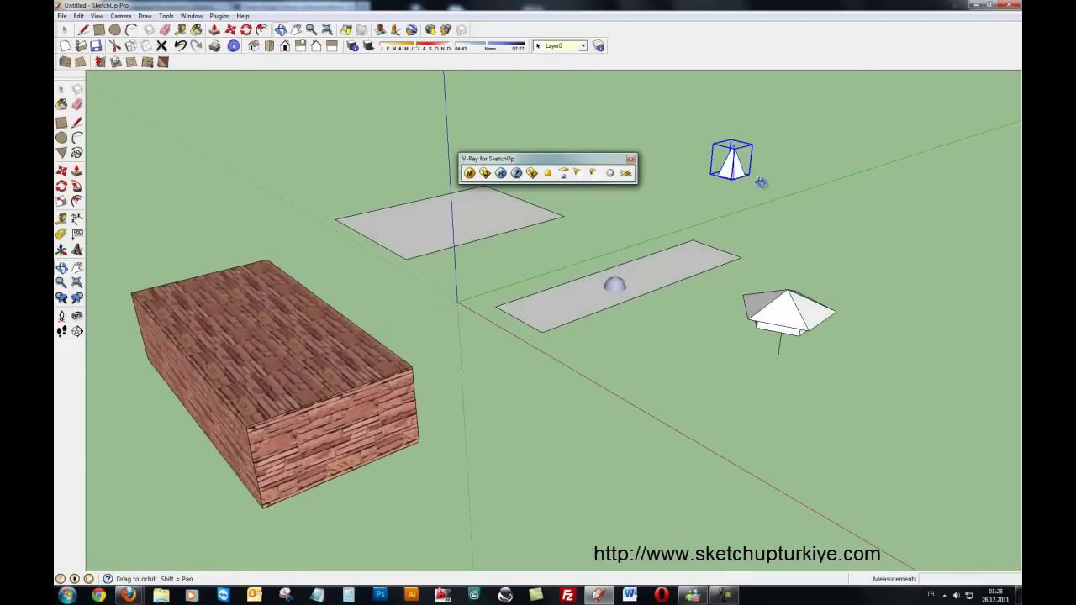
Add a white V-Ray sphere and draw a small square V-Ray plane at the origin.
click(611, 173)
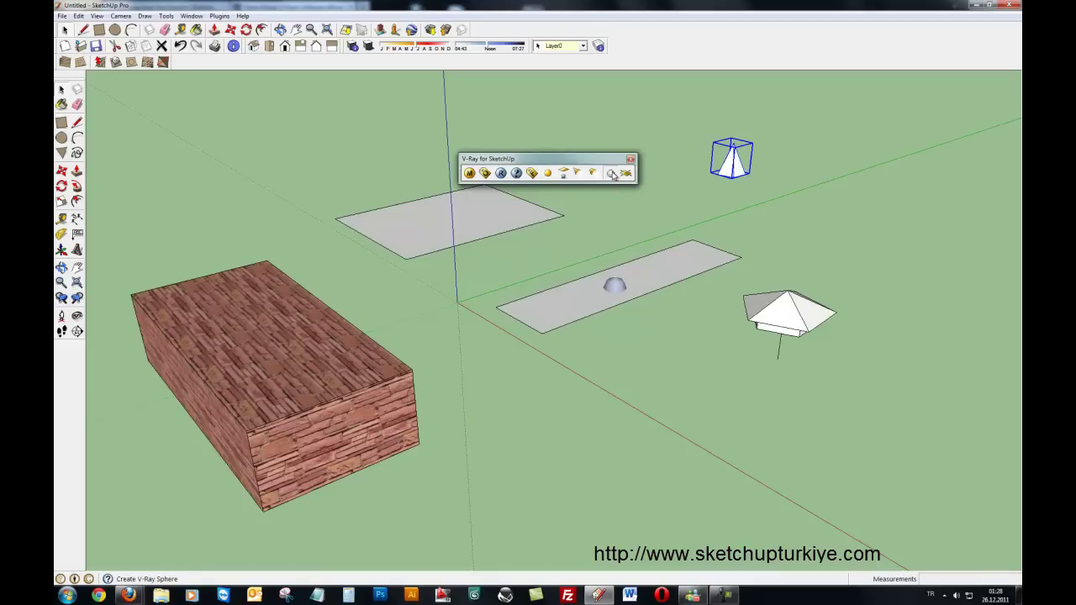
click(635, 398)
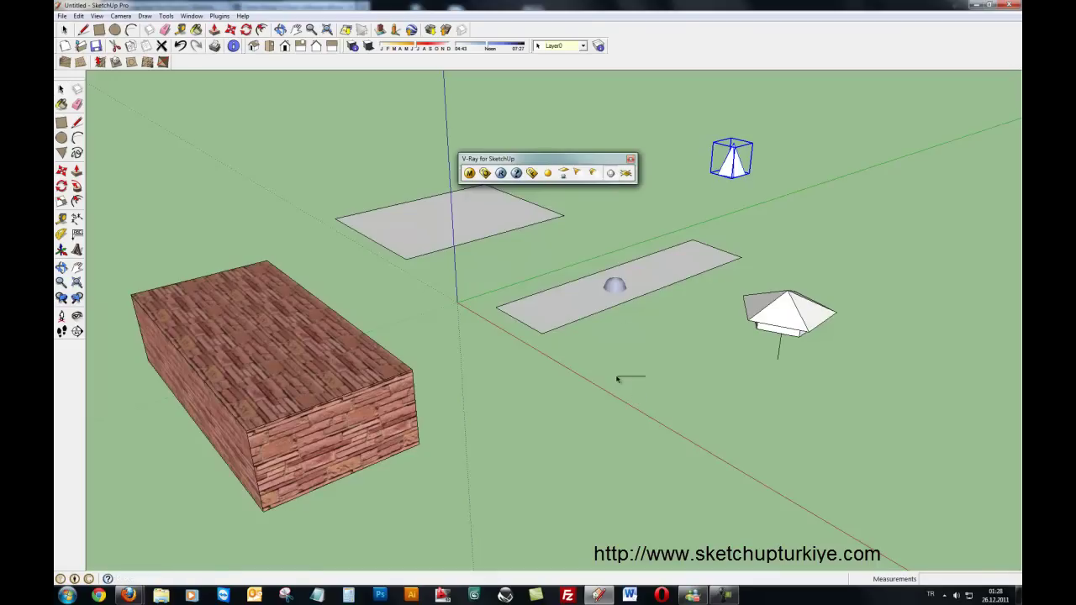
click(627, 174)
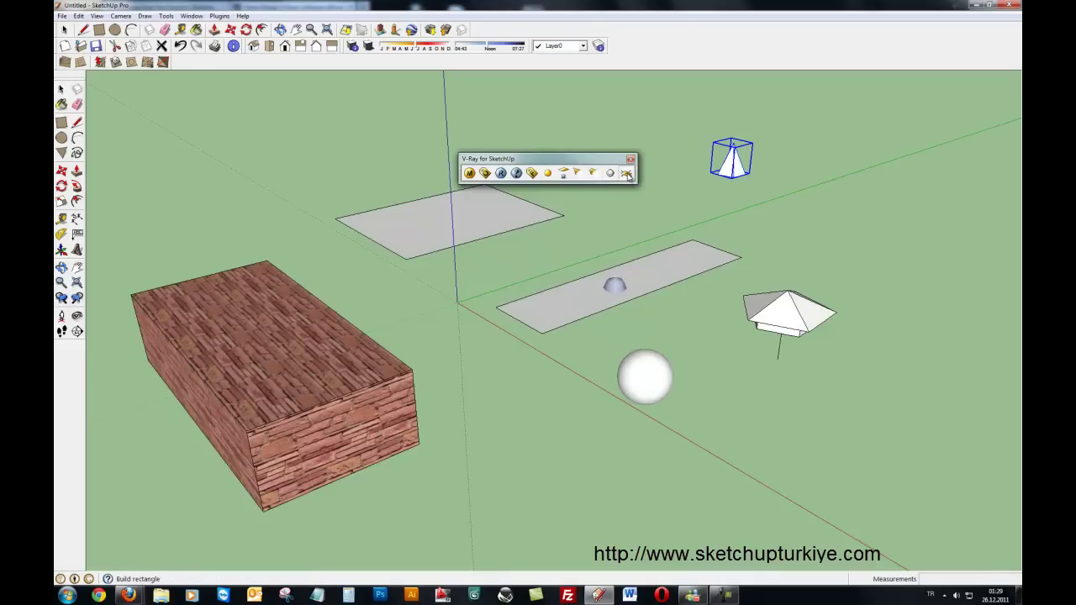
click(456, 307)
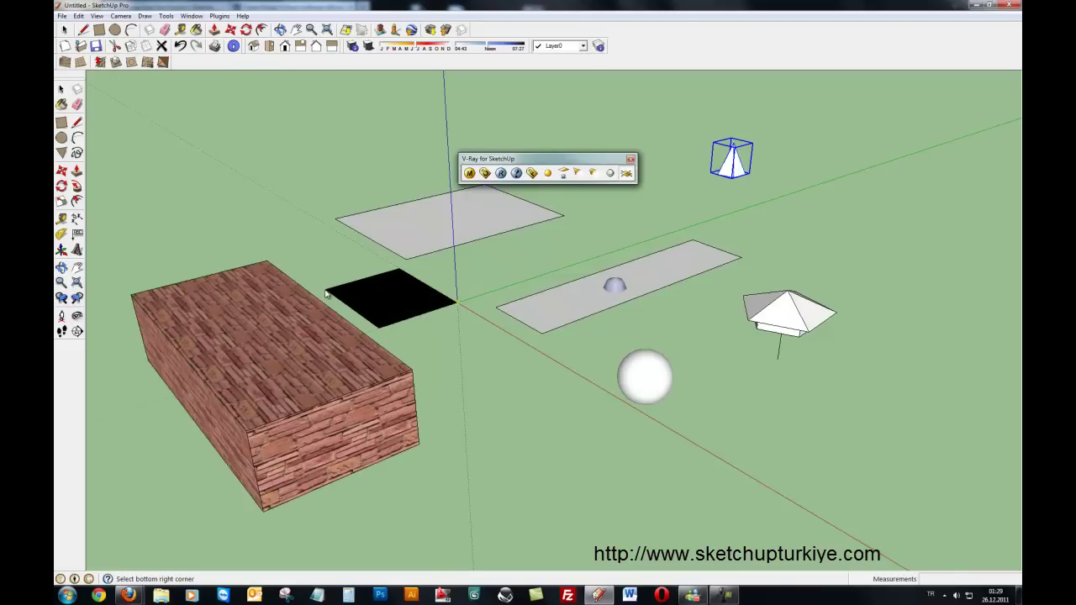
click(327, 291)
middle_drag(427, 293, 451, 311)
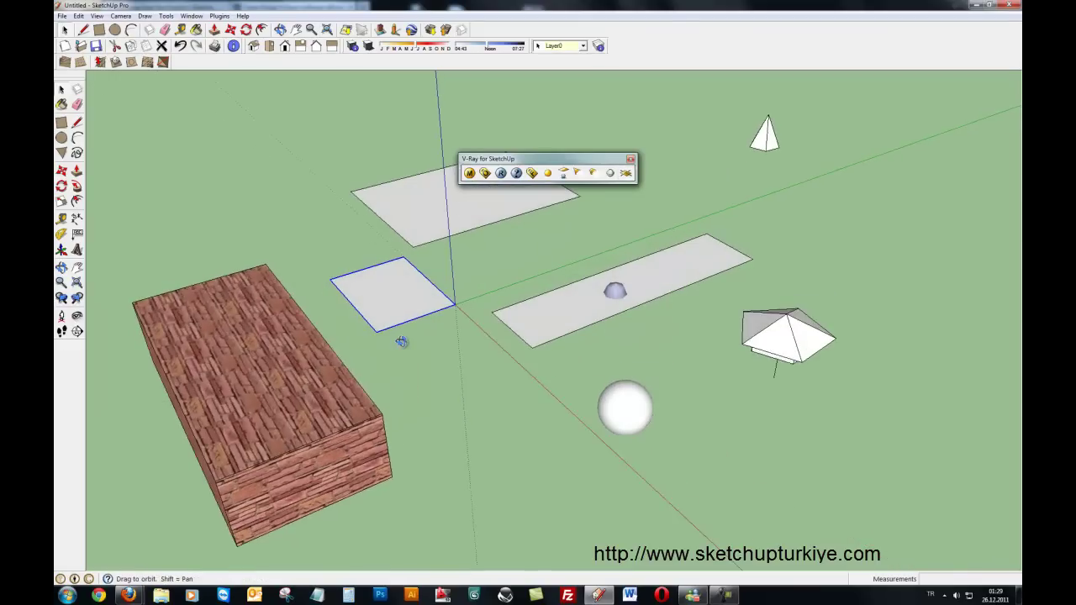
Erase both rectangle lights, the spot, omni and IES lights, and the white sphere.
scroll(426, 264, down, 2)
scroll(425, 264, down, 2)
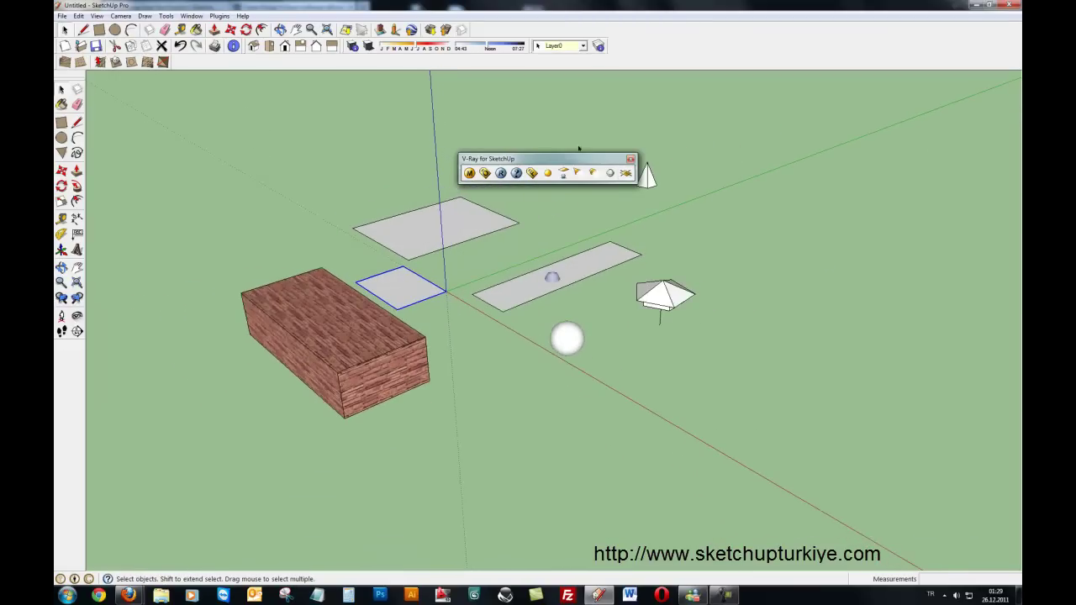
key(e)
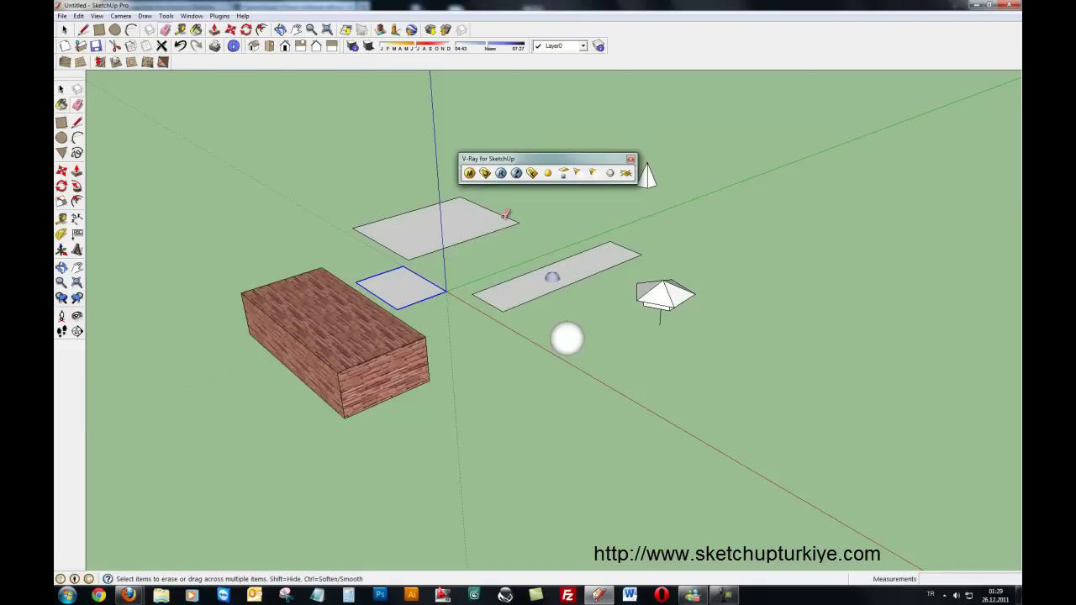
click(505, 220)
click(555, 272)
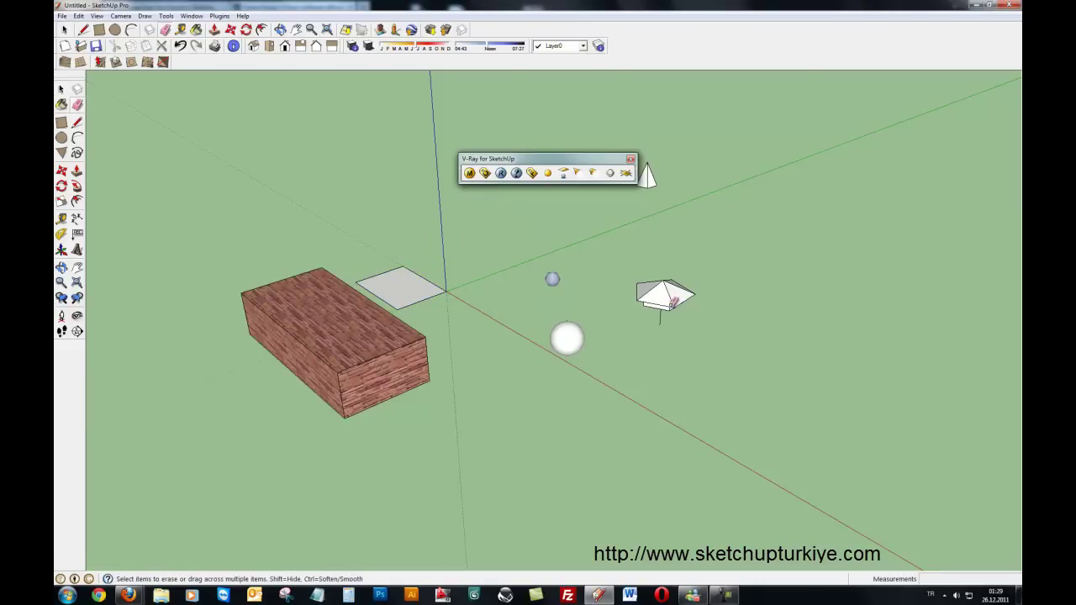
click(666, 296)
click(553, 277)
click(648, 175)
click(565, 339)
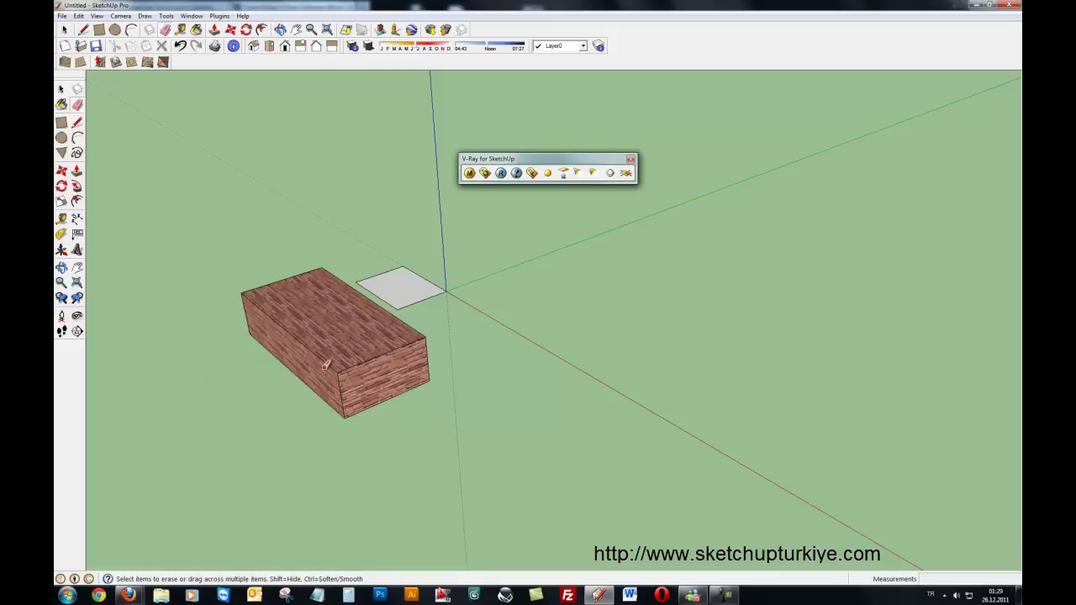
Delete the brick box group and select the small square plane.
click(61, 89)
double_click(257, 303)
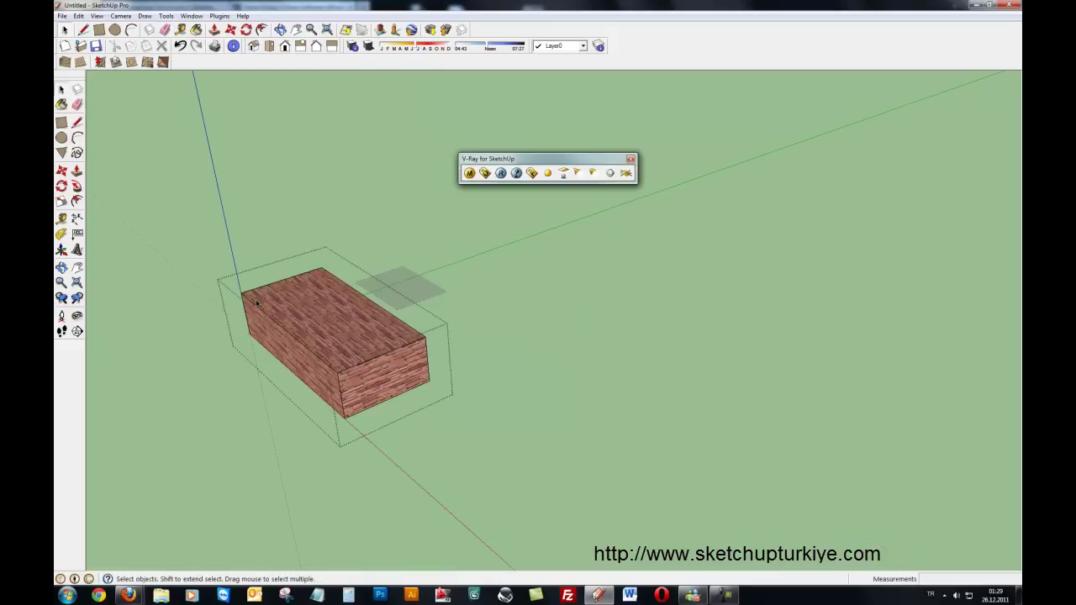
click(524, 336)
click(416, 378)
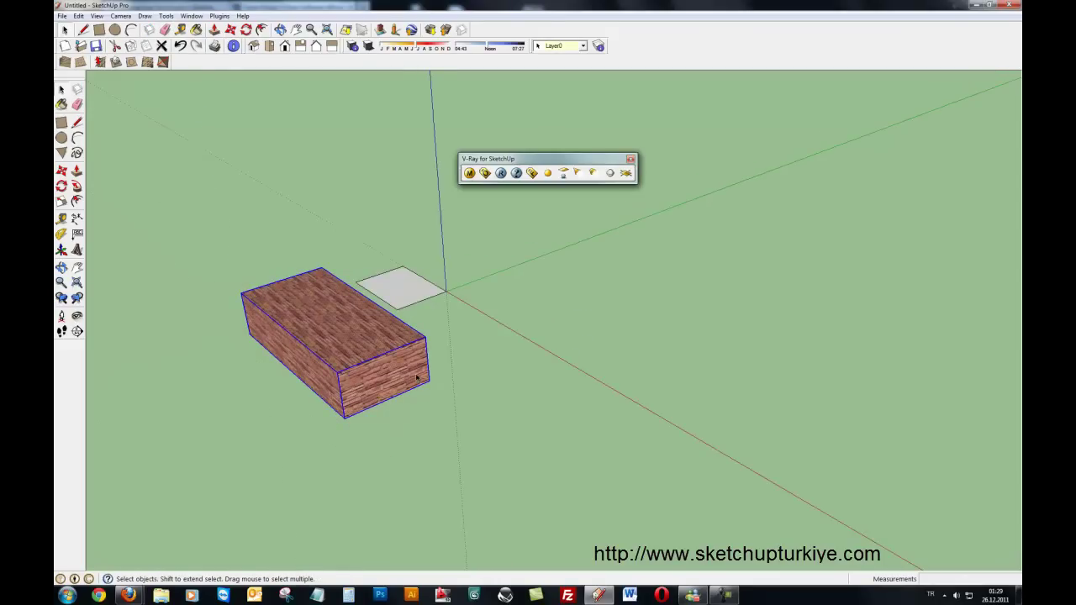
key(Delete)
click(402, 284)
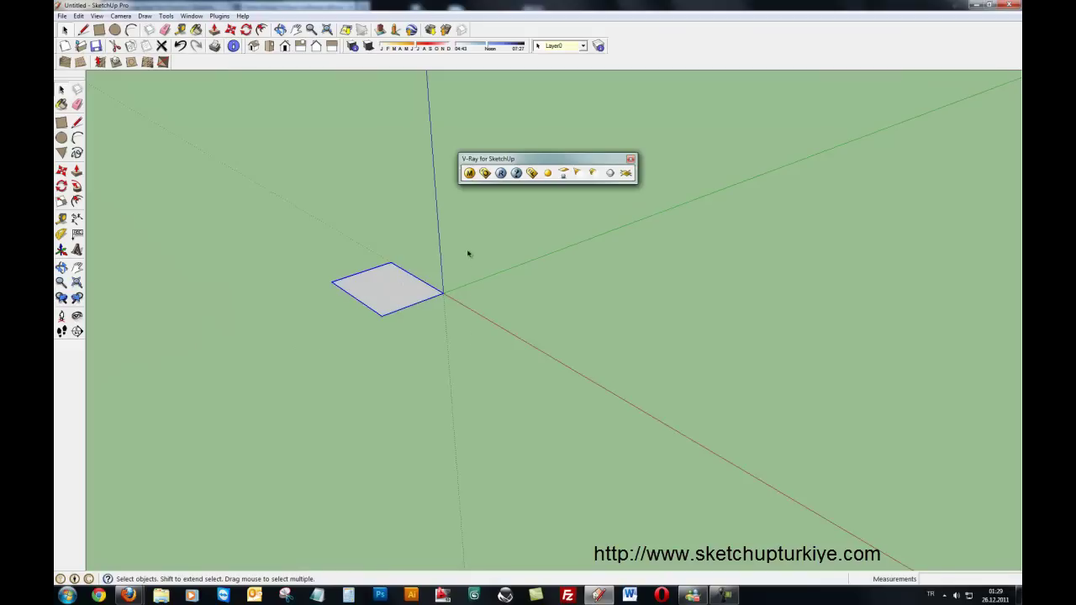
Delete the small plane, tilt the view so the sky shows, and render the empty scene with V-Ray.
key(Delete)
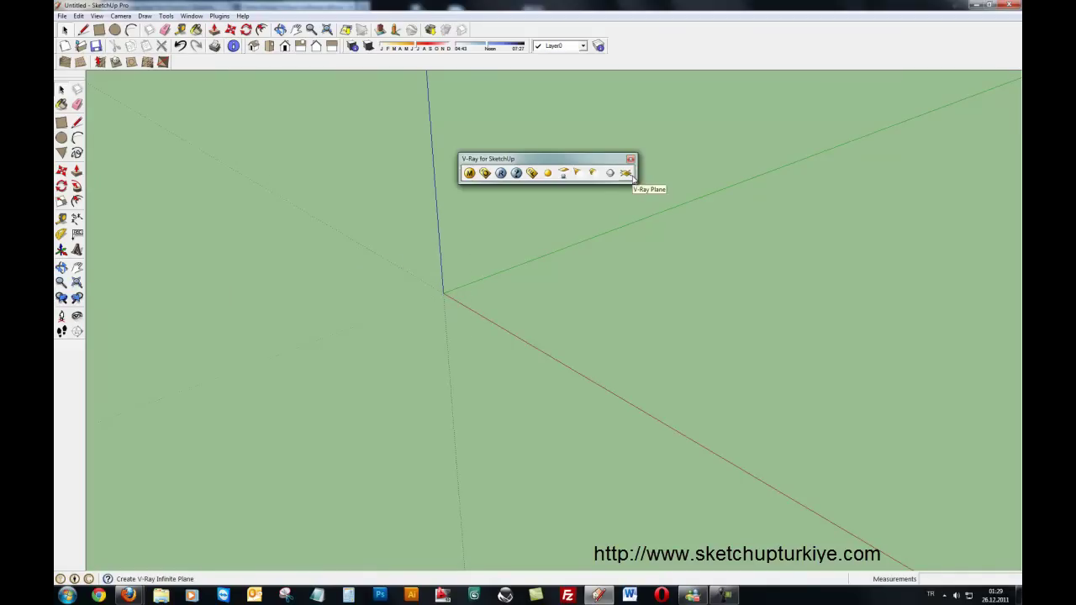
drag(503, 158, 302, 115)
mouse_move(605, 235)
middle_down()
mouse_move(580, 240)
mouse_move(580, 159)
middle_up()
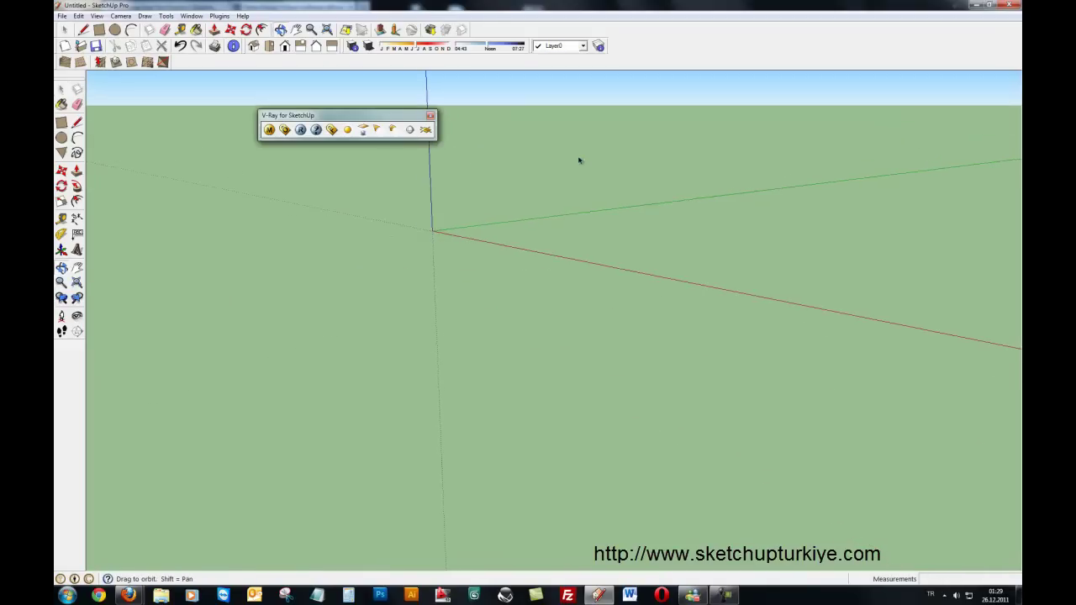
click(296, 28)
drag(473, 194, 498, 310)
middle_drag(498, 309, 504, 226)
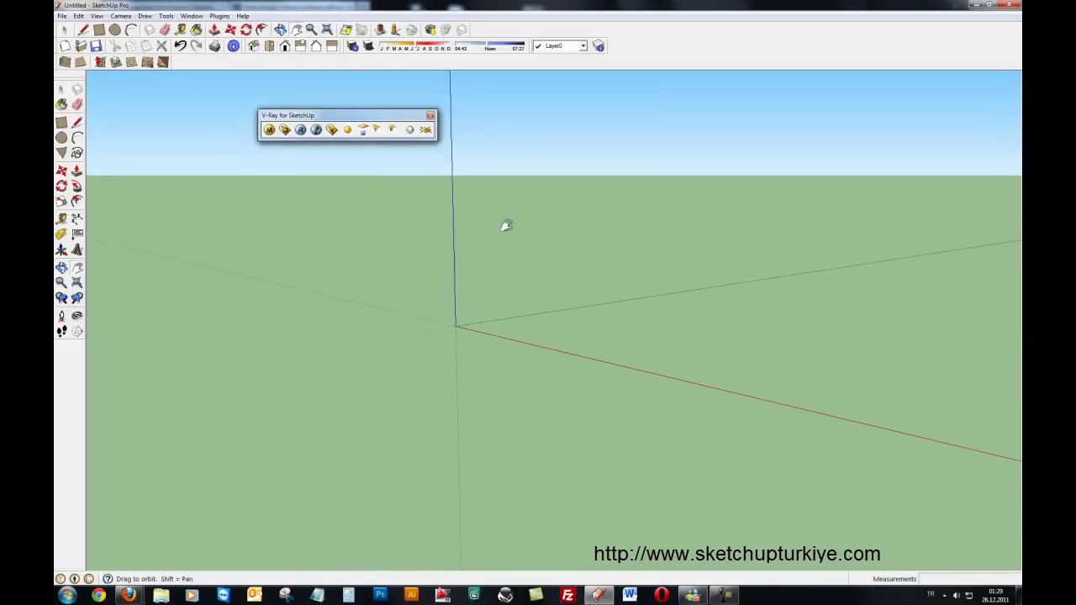
mouse_move(660, 247)
middle_down()
mouse_move(584, 247)
mouse_move(465, 200)
middle_up()
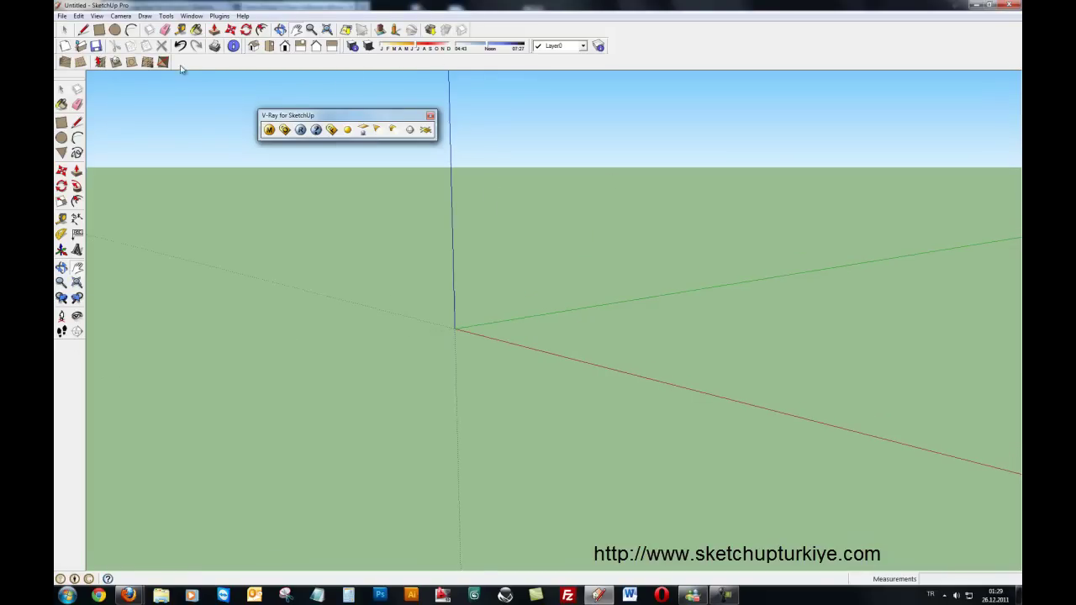
click(300, 130)
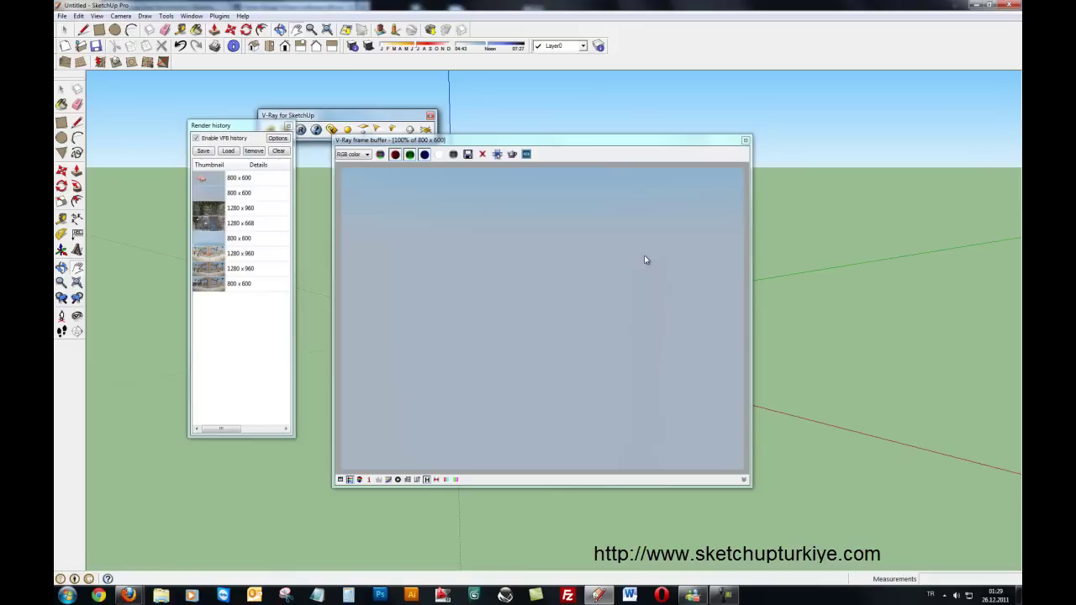
Close the render windows and draw a flat rectangle on the ground starting at the origin.
click(746, 142)
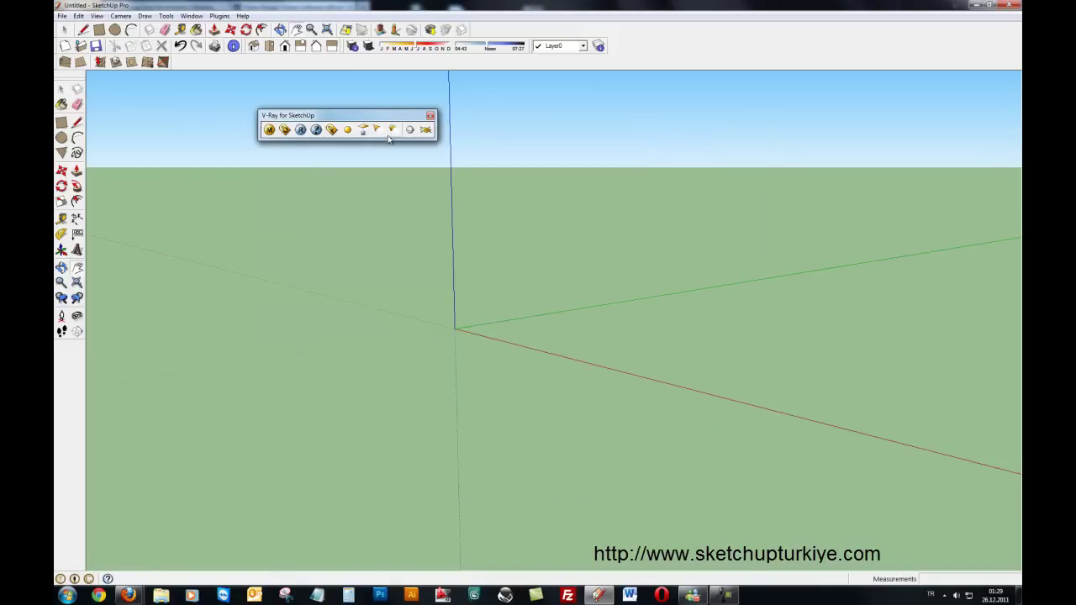
middle_drag(575, 263, 563, 314)
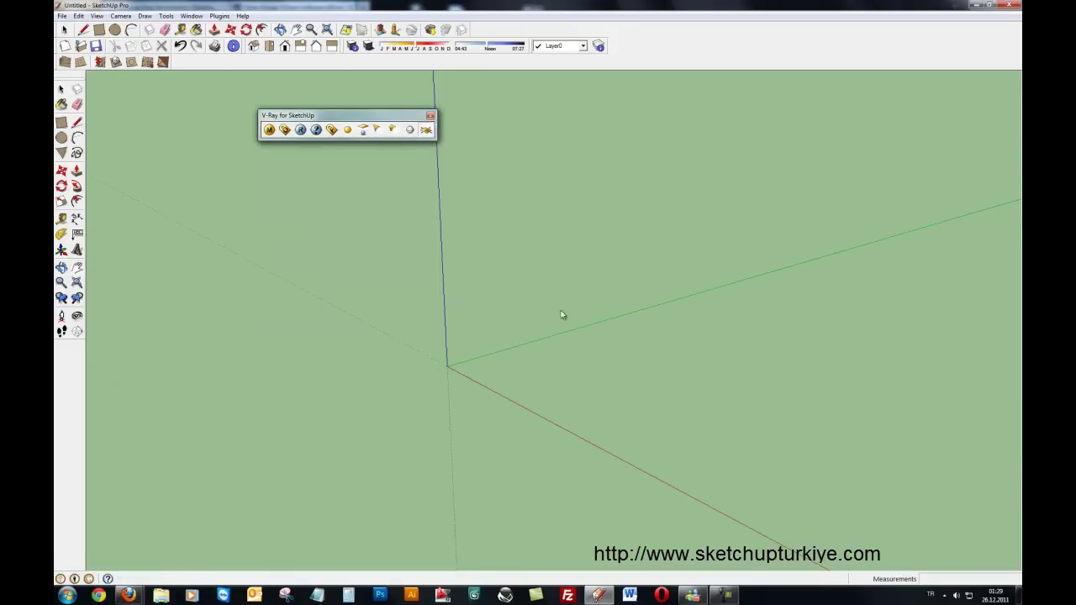
click(448, 365)
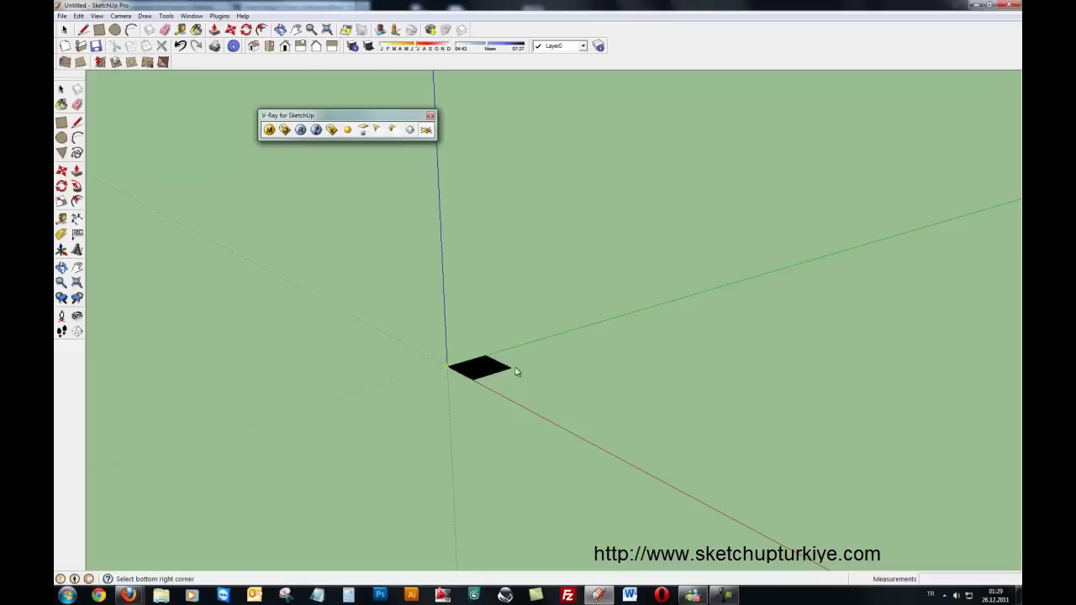
click(659, 376)
mouse_move(593, 367)
mouse_down()
mouse_move(600, 413)
mouse_move(564, 302)
mouse_move(557, 218)
mouse_up()
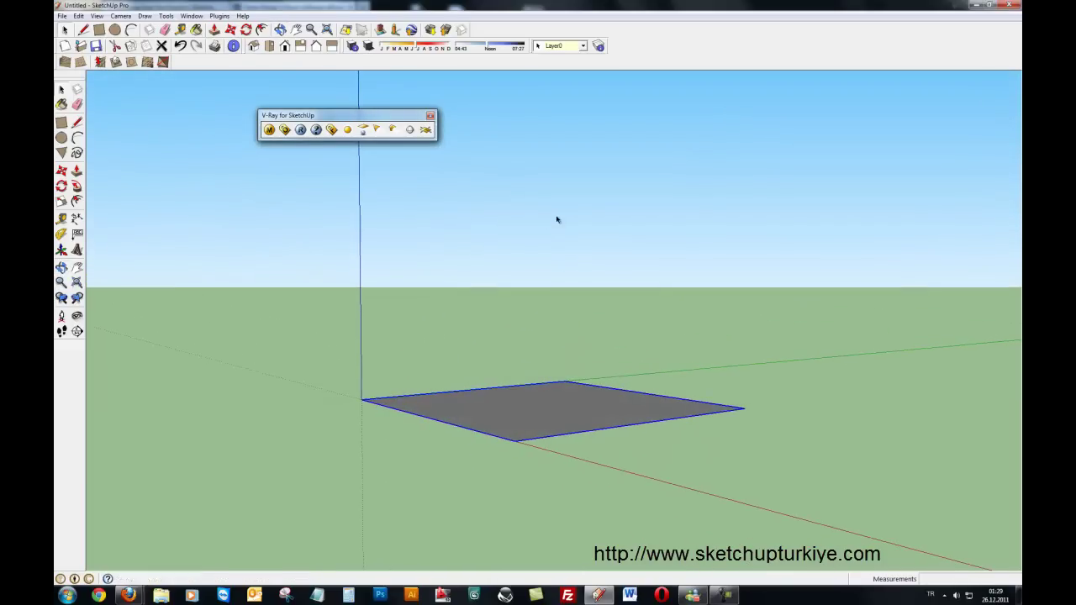
click(316, 129)
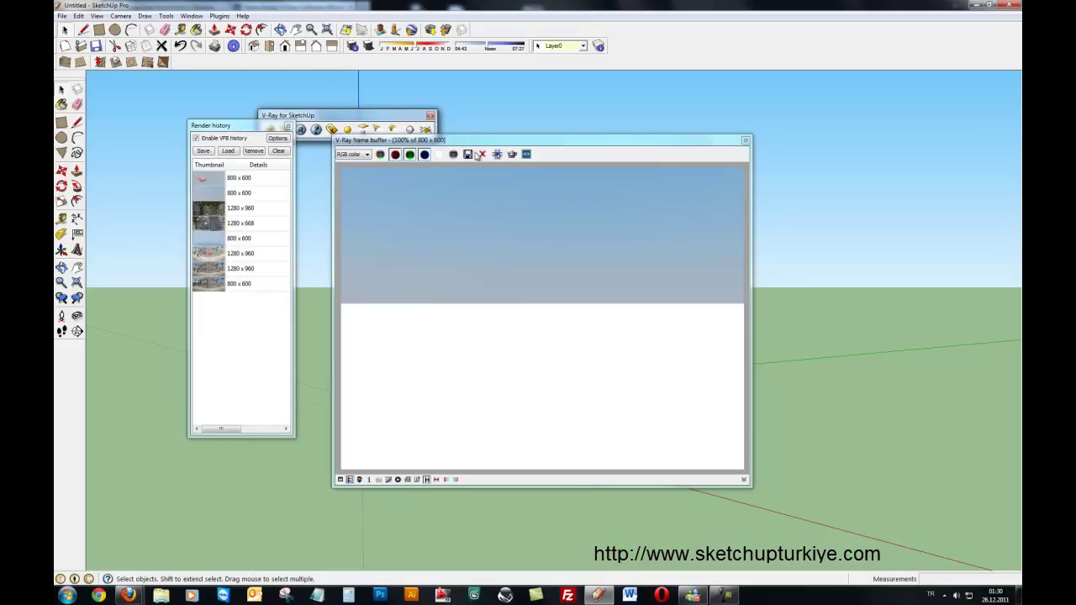
drag(474, 144, 742, 165)
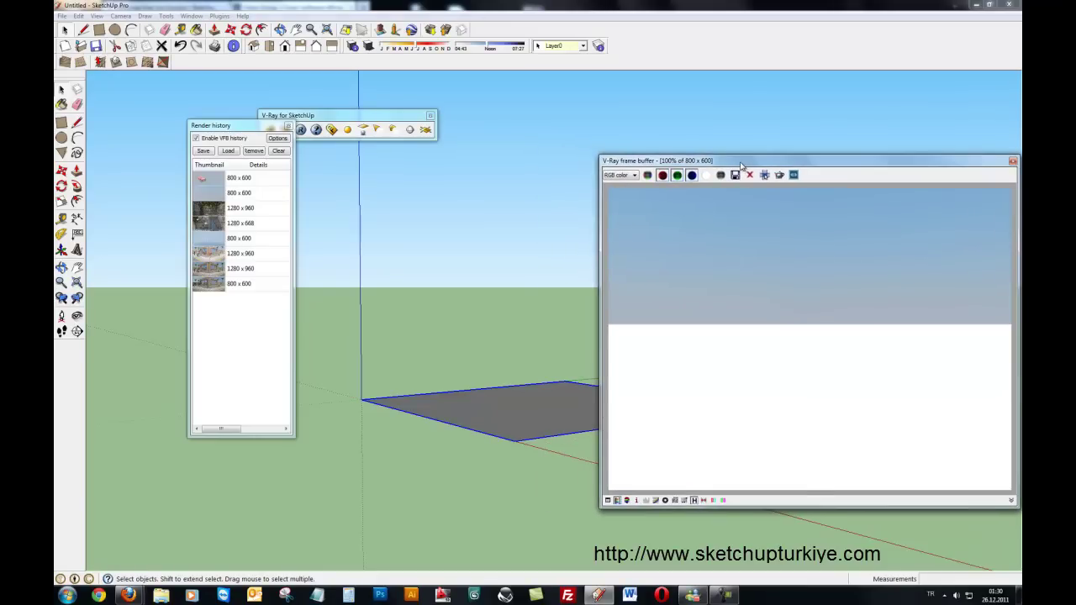
middle_drag(434, 365, 416, 415)
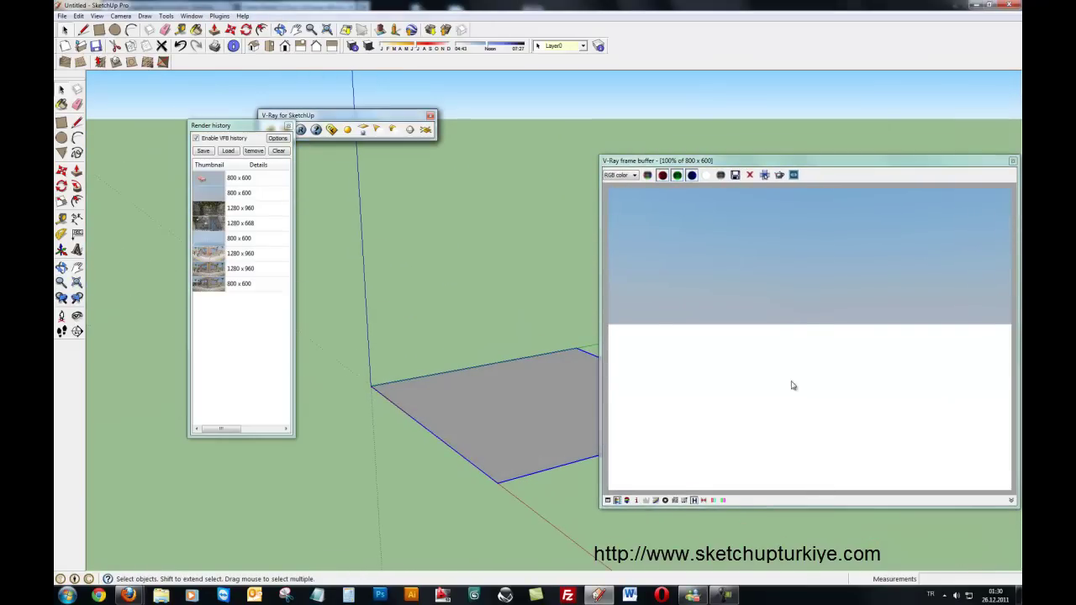
drag(708, 161, 587, 155)
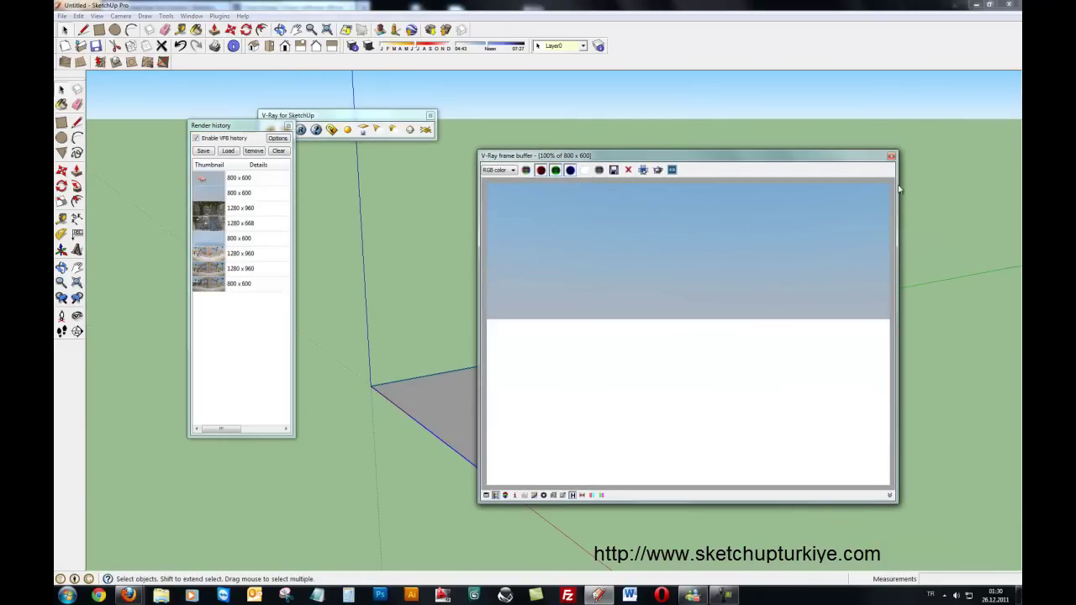
click(891, 156)
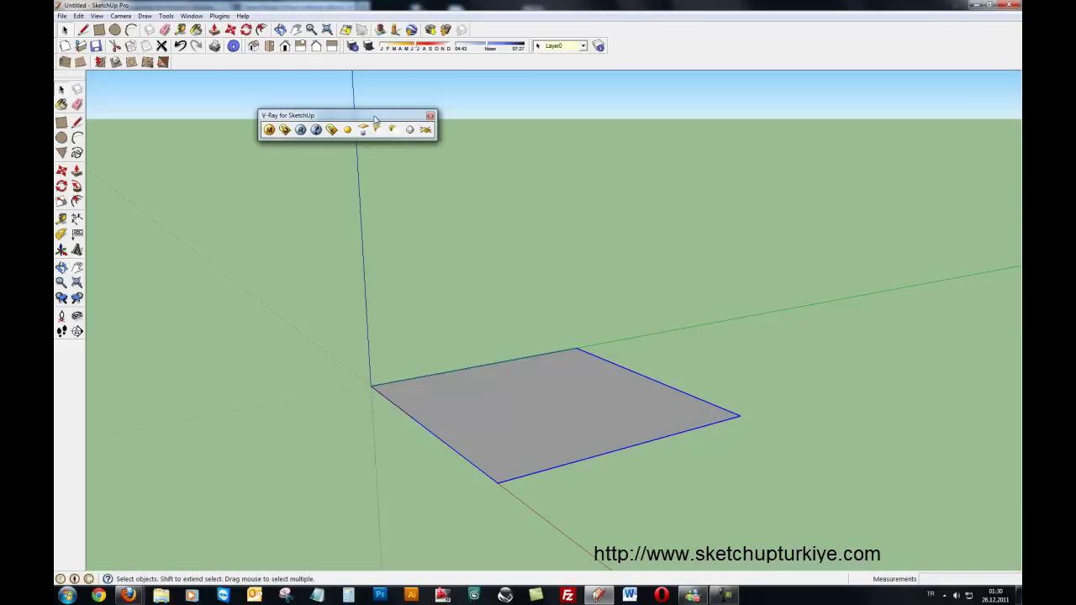
Float the Shadows panel, nudge its date and time sliders, and bring up V-Ray Options.
drag(528, 46, 581, 222)
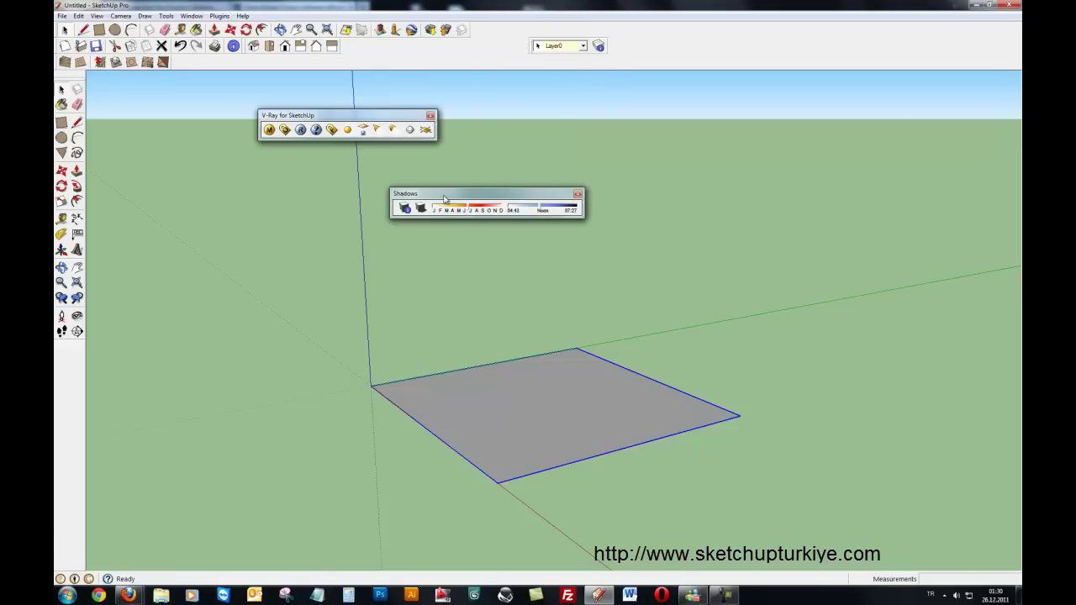
drag(469, 210, 460, 211)
drag(541, 211, 556, 212)
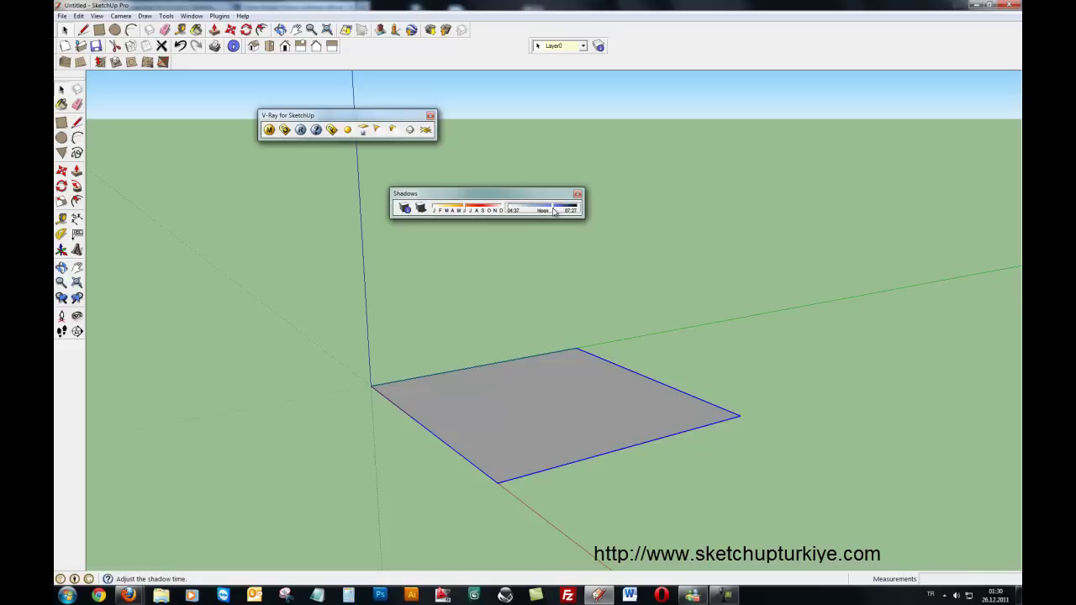
drag(554, 211, 544, 211)
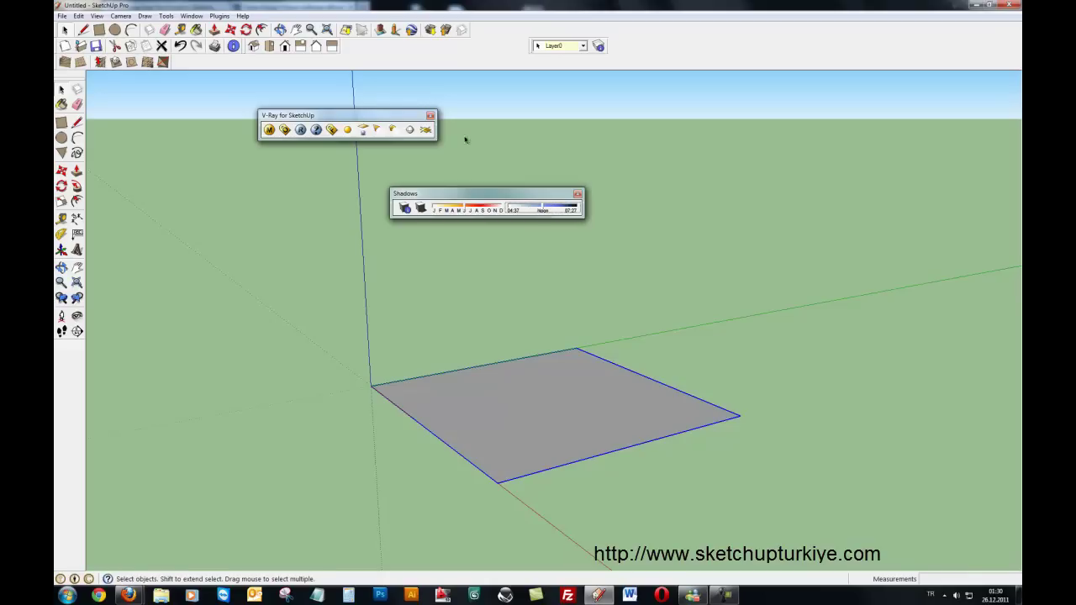
click(286, 130)
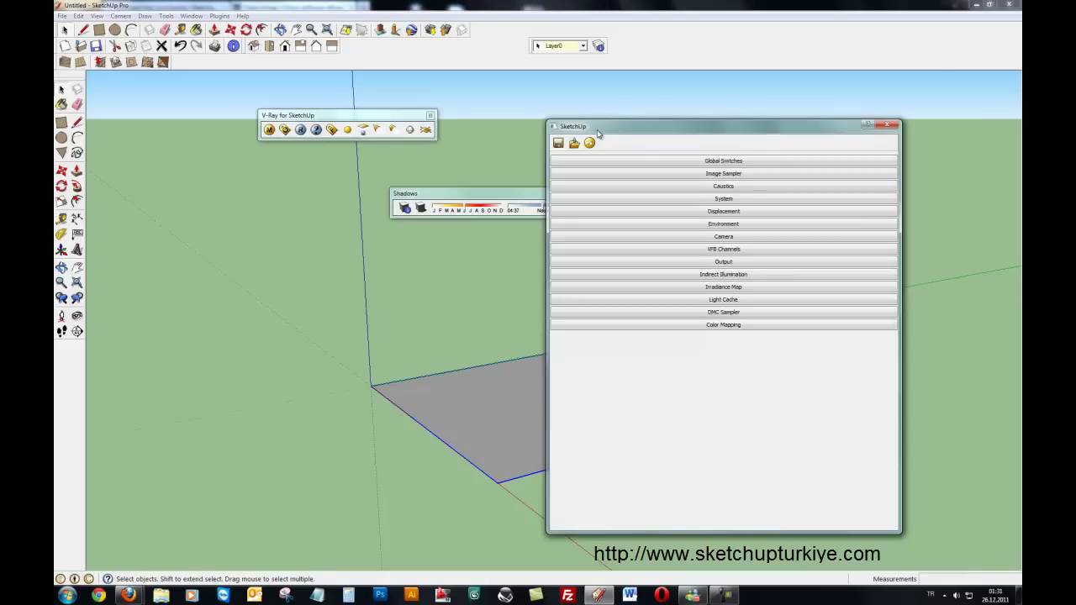
Expand Environment and bring up the GI TexSky sky texture editor, moved aside.
click(815, 217)
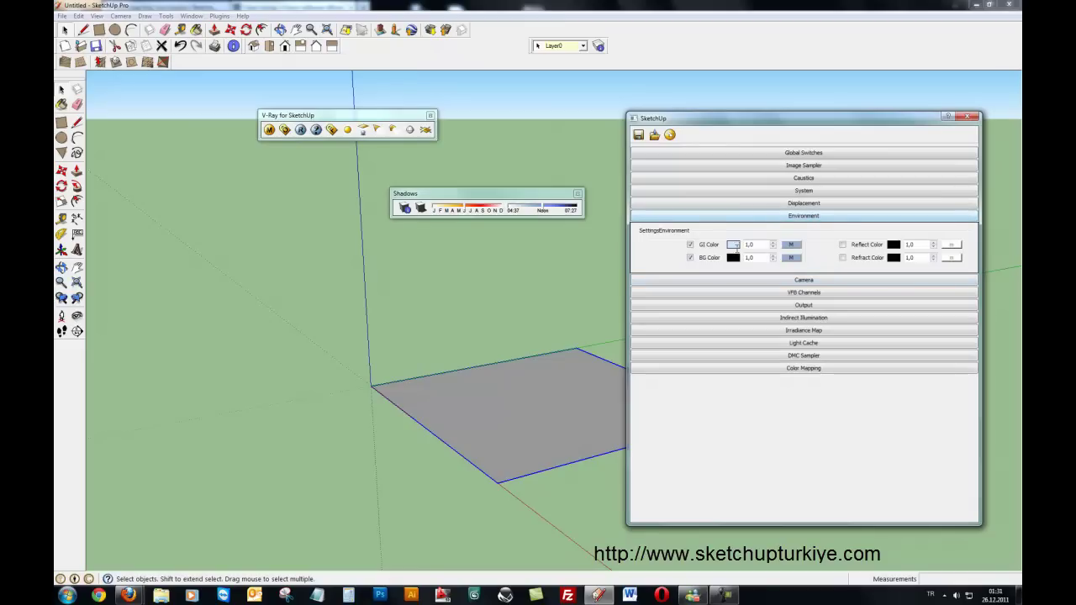
click(791, 244)
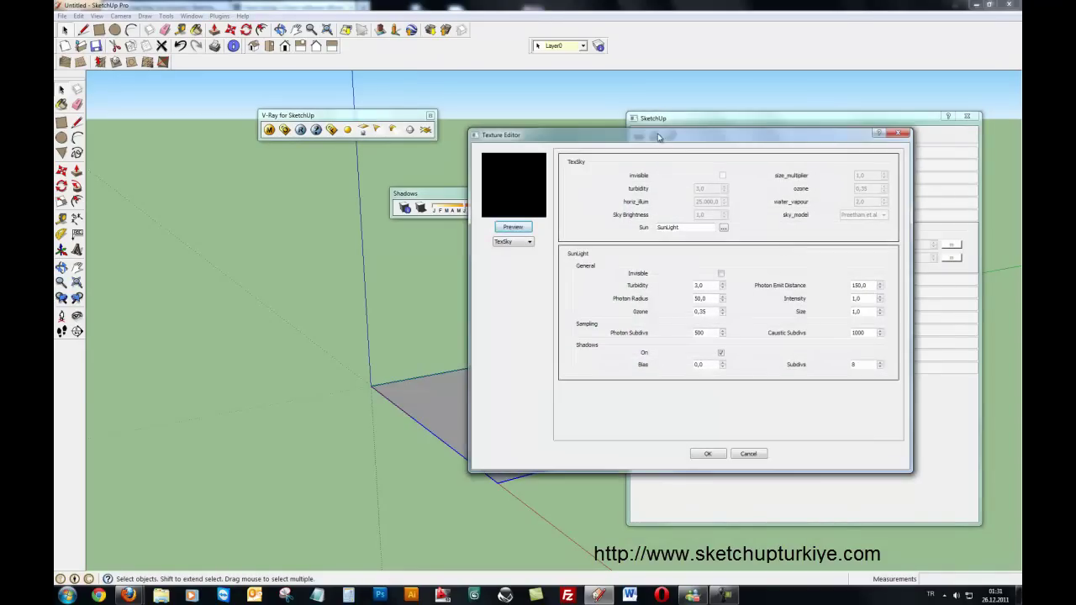
drag(659, 136, 778, 137)
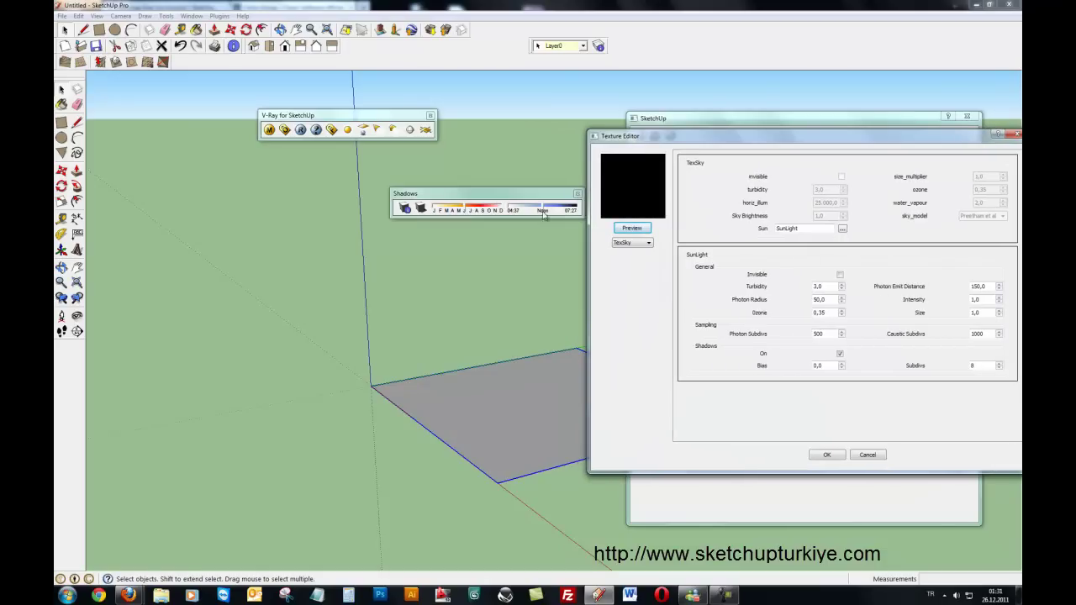
Set the shadow time to 07:29 and the shadow date to around May.
drag(520, 195, 495, 193)
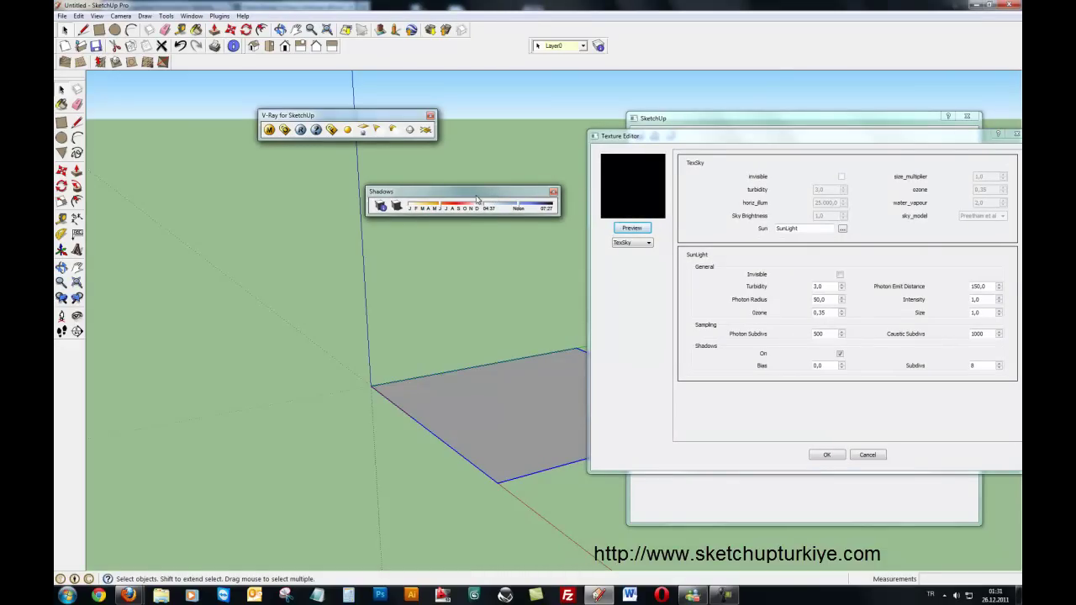
drag(519, 208, 532, 209)
mouse_move(443, 208)
mouse_down()
mouse_move(464, 209)
mouse_move(434, 209)
mouse_move(457, 210)
mouse_move(445, 210)
mouse_move(424, 59)
mouse_move(433, 49)
mouse_up()
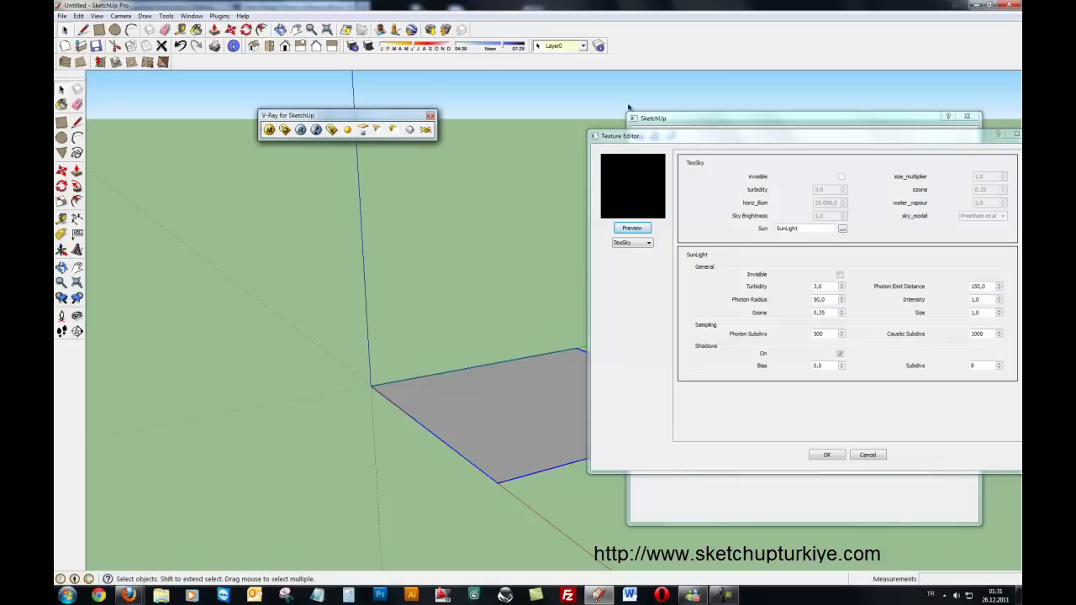
Accept the TexSky settings with OK and close the V-Ray options window.
drag(681, 135, 571, 129)
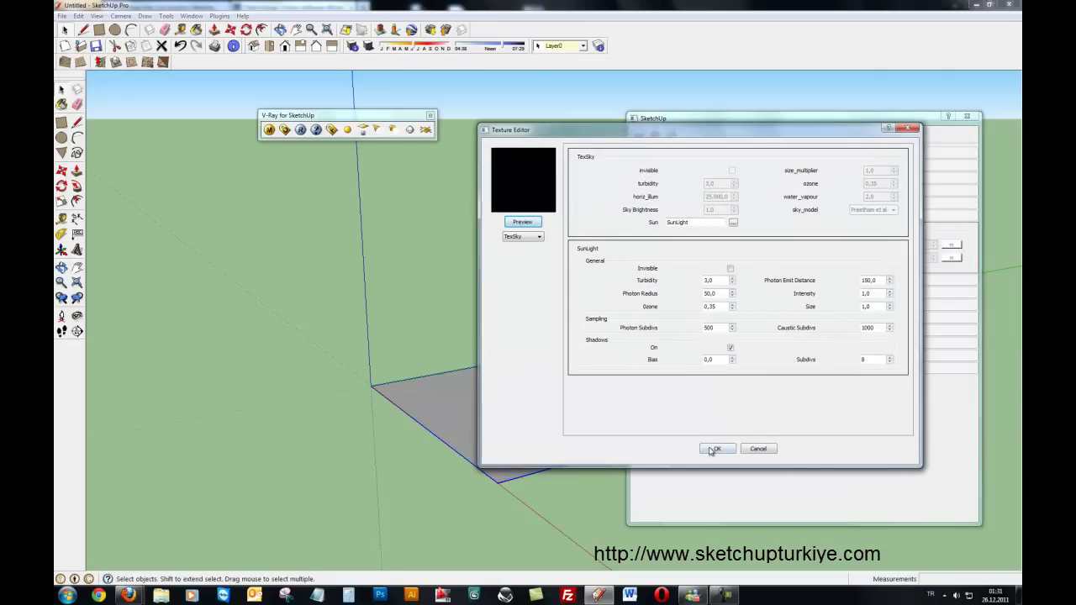
click(710, 452)
click(965, 120)
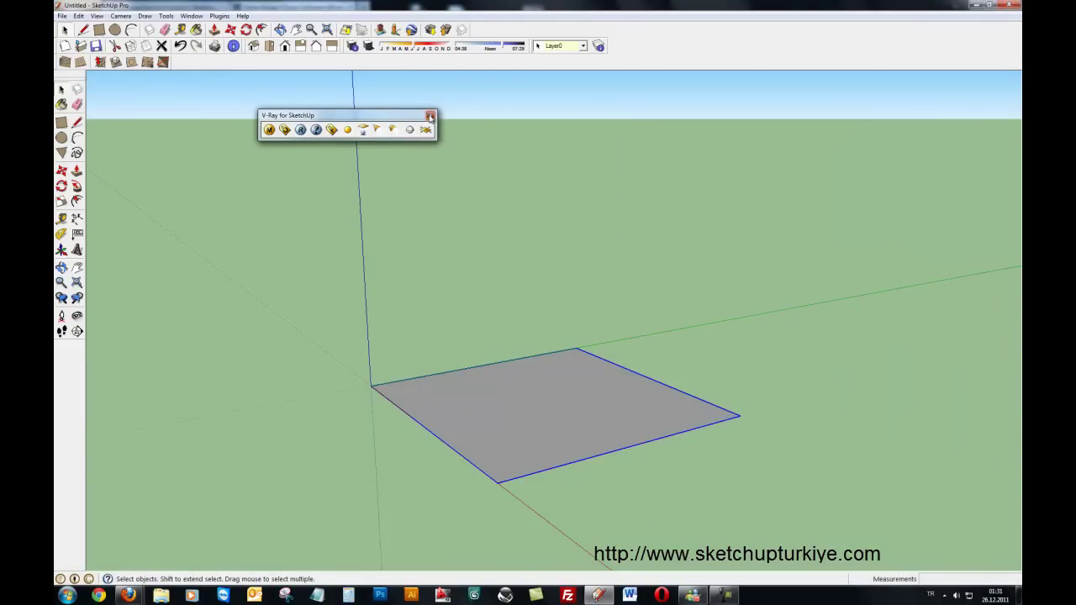
Close the floating V-Ray toolbar, pan the rectangle up in view, and return to Select.
click(430, 117)
click(296, 30)
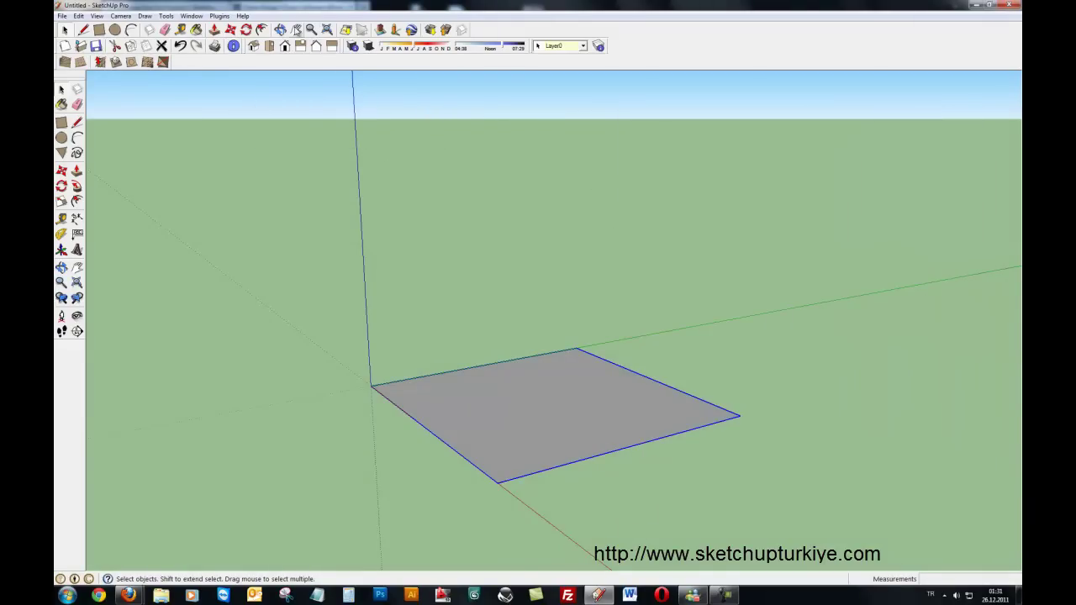
drag(490, 311, 492, 270)
right_click(511, 243)
click(520, 250)
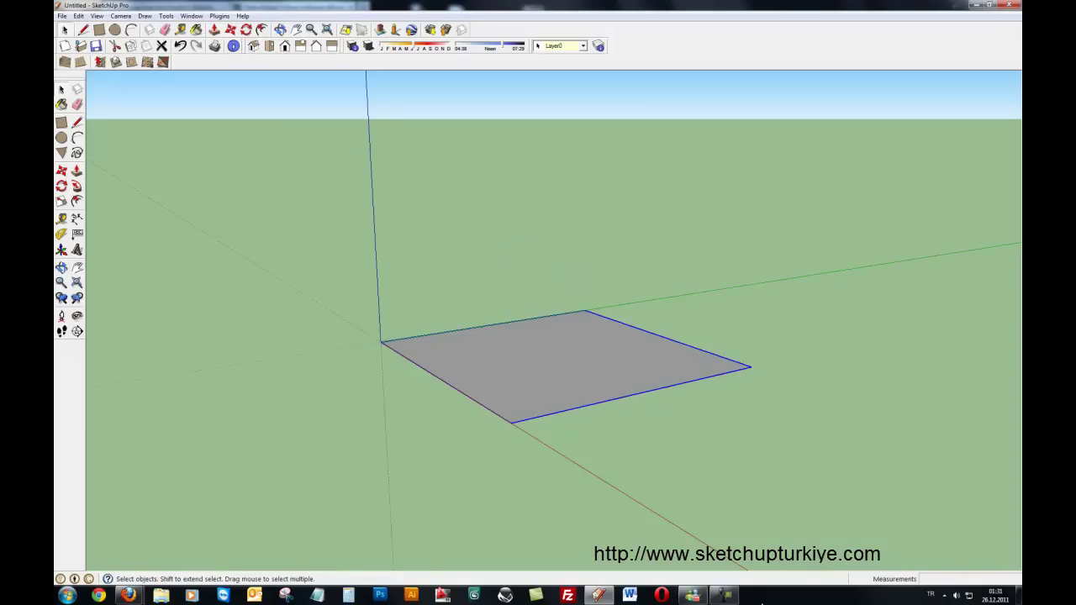